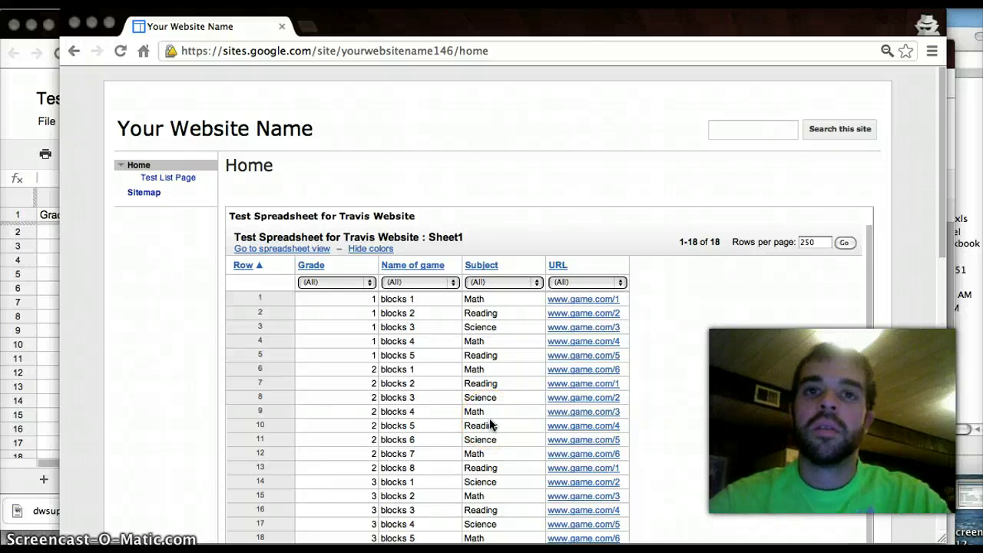
Filter the embedded game list by Grade 2, leaving 8 of the 18 rows
left_click(490, 420)
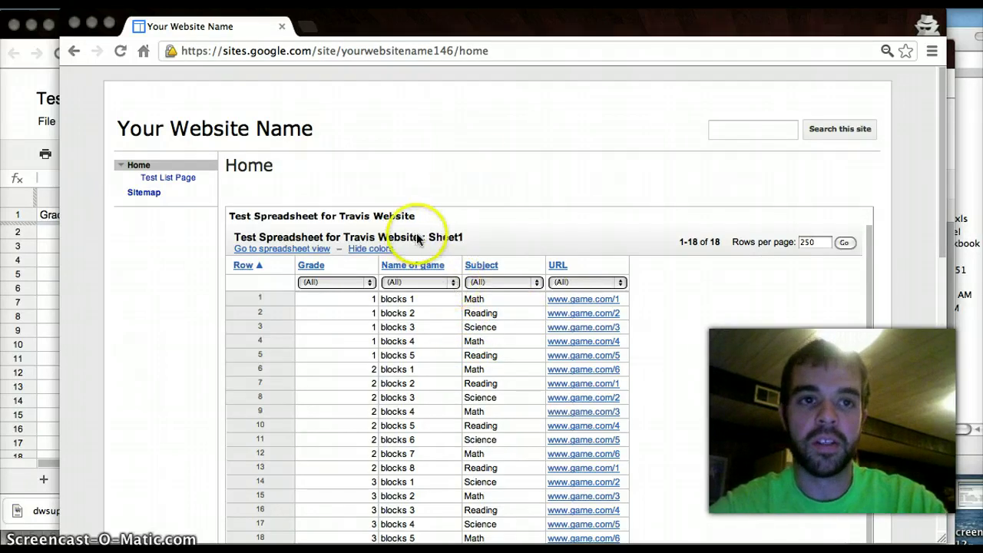
left_click(358, 283)
left_click(372, 283)
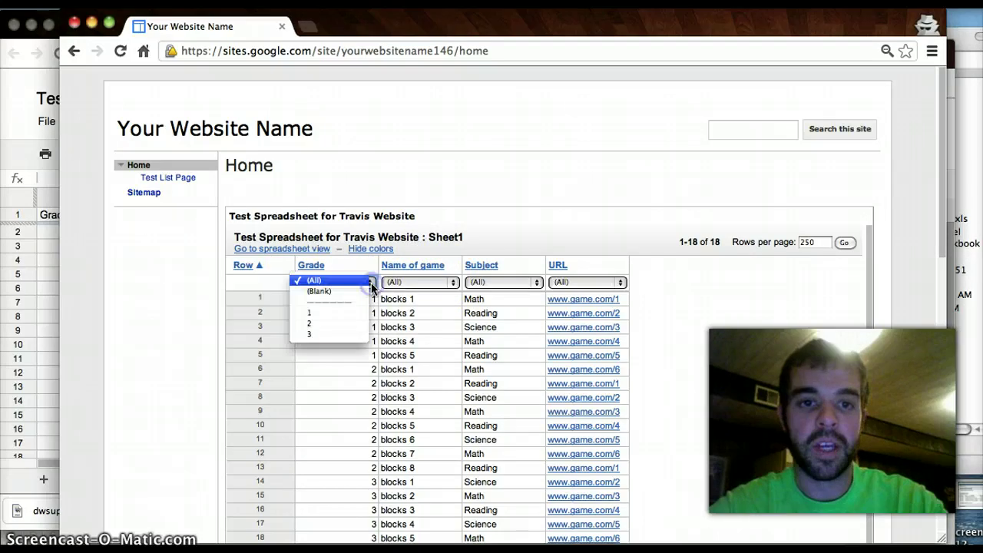
left_click(338, 324)
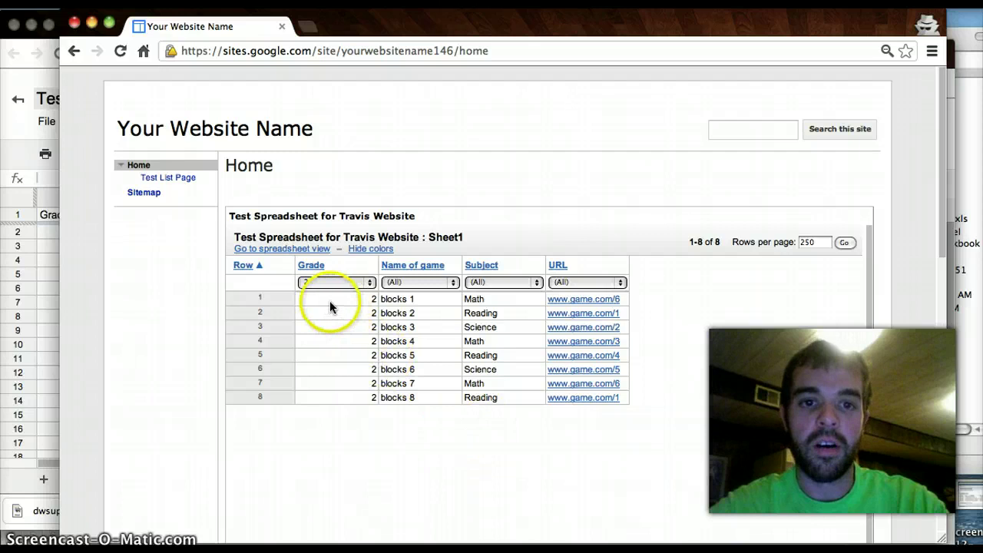
Bring up Test Spreadsheet for Travis Website and review its Grade, game and Subject values
left_click(27, 74)
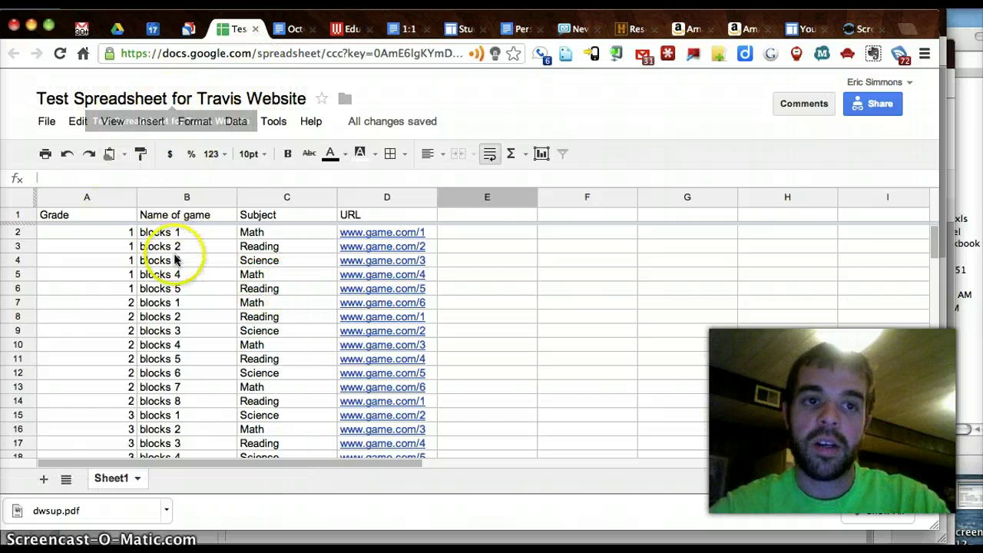
left_click(281, 261)
left_click(107, 232)
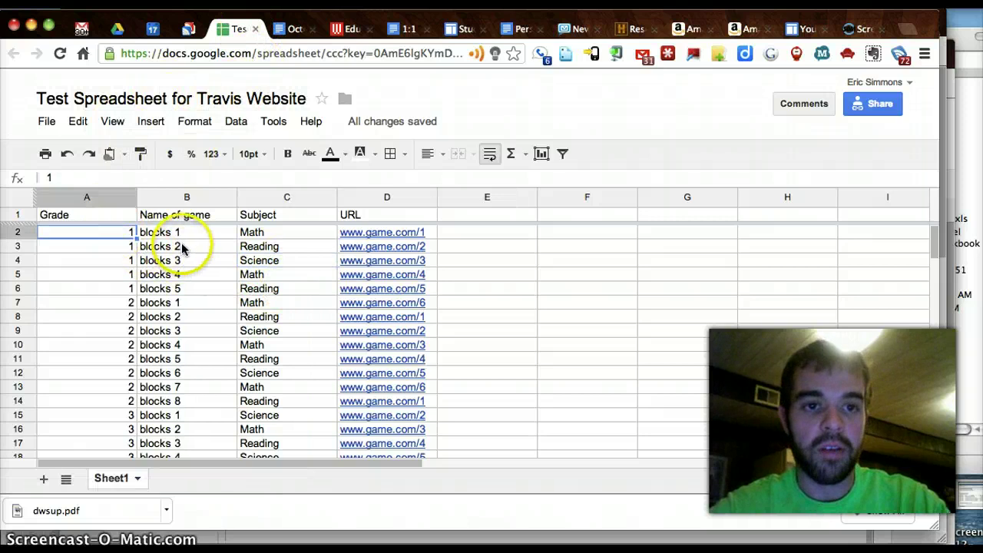
left_click(114, 232)
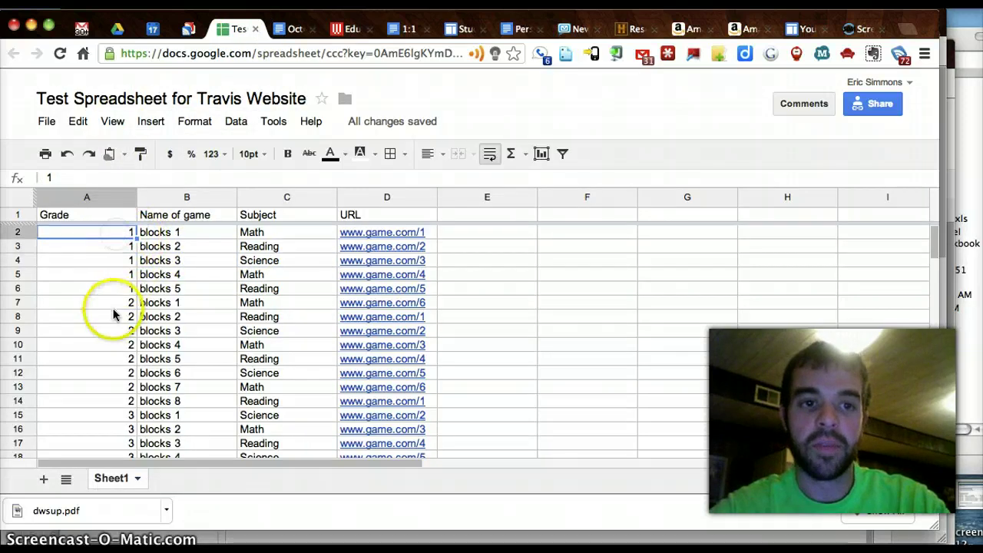
scroll(119, 315, "down", 3)
scroll(119, 315, "up", 3)
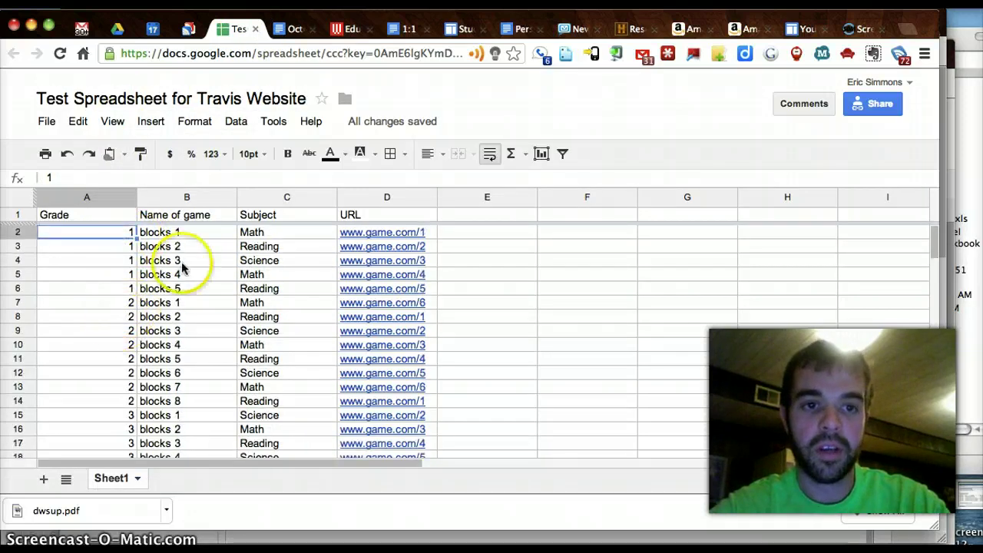
left_click(181, 246)
left_click(186, 233)
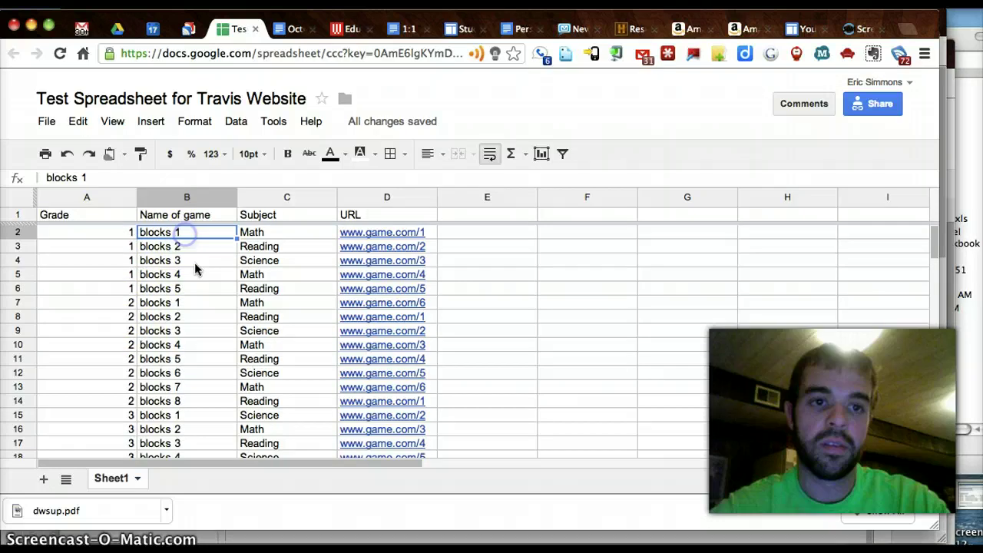
left_click(263, 246)
left_click(261, 233)
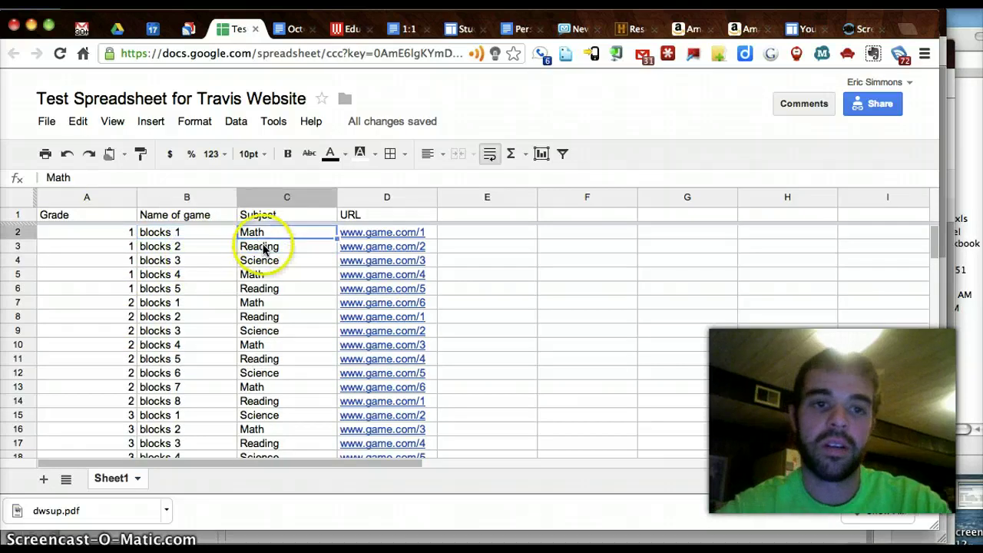
left_click(265, 260)
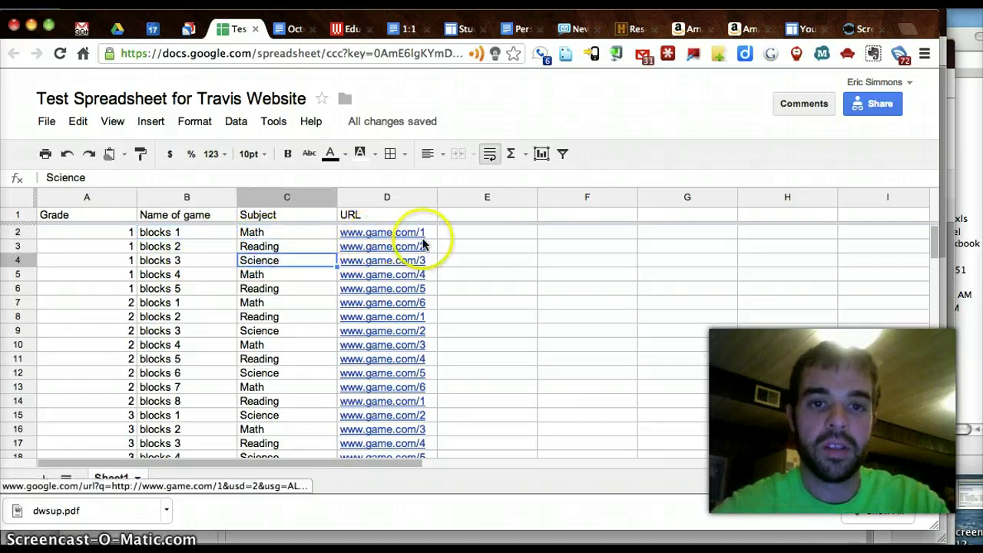
Review the URL cells and the Grade, Name of game, Subject and URL headers
left_click(386, 243)
left_click(384, 232)
left_click(229, 246)
left_click(77, 245)
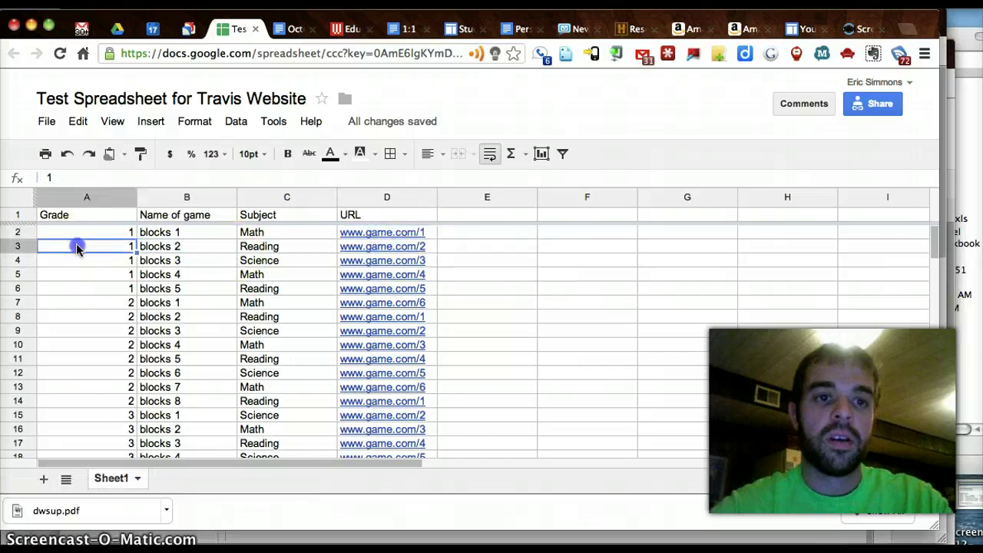
left_click(131, 290)
left_click(99, 215)
left_click(179, 218)
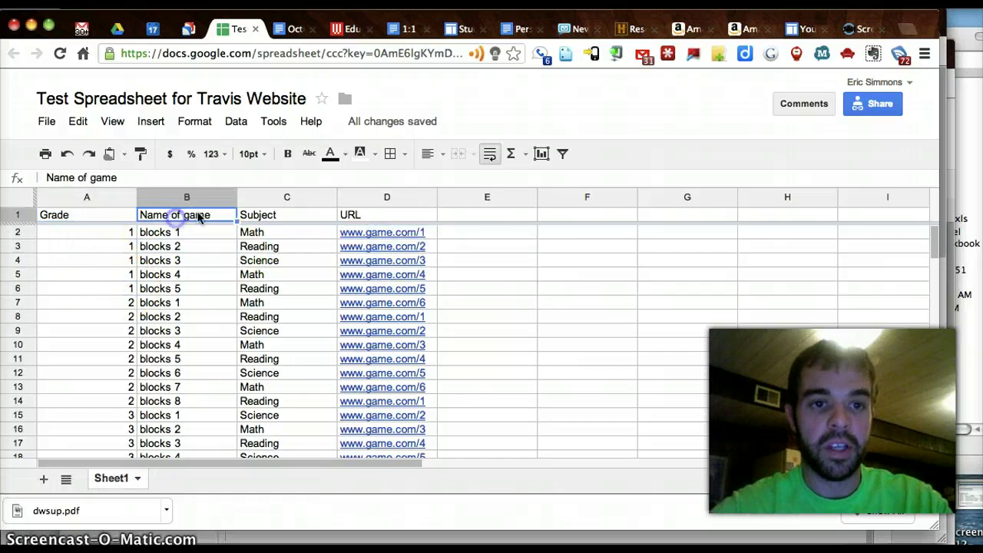
left_click(260, 217)
left_click(351, 215)
left_click(84, 215)
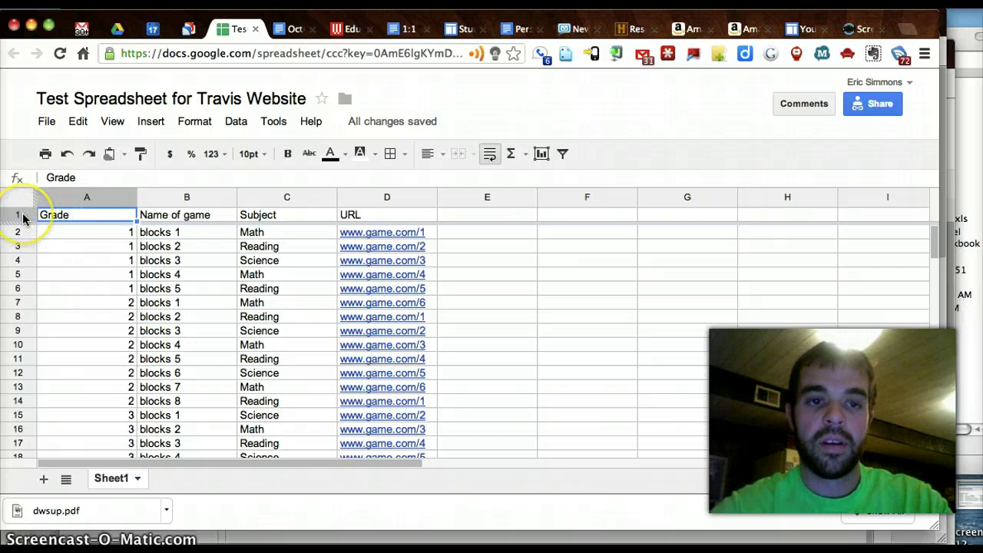
Select row 1 and apply View > Freeze rows > Freeze 1 row, then scroll to confirm
left_click(87, 246)
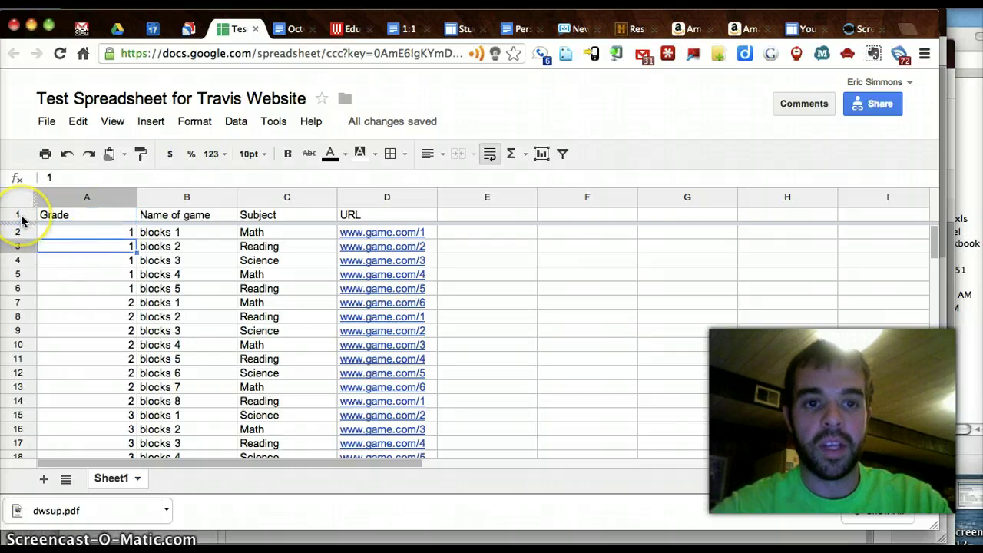
left_click(20, 218)
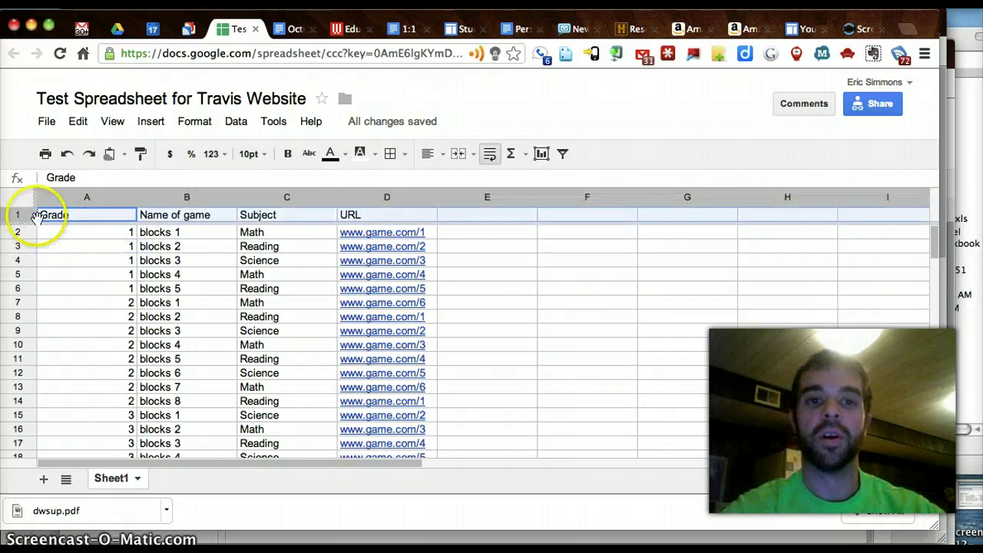
scroll(125, 314, "down", 3)
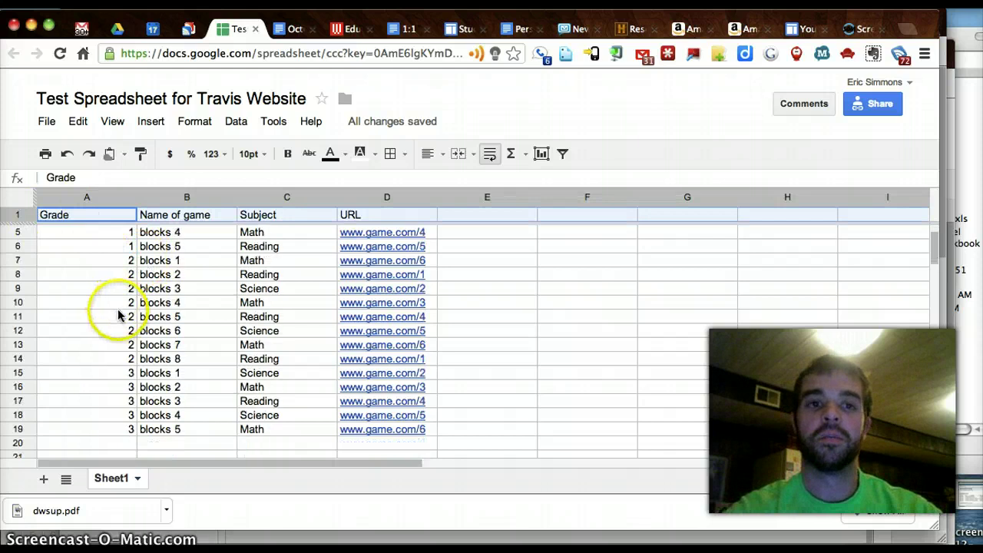
scroll(127, 319, "up", 3)
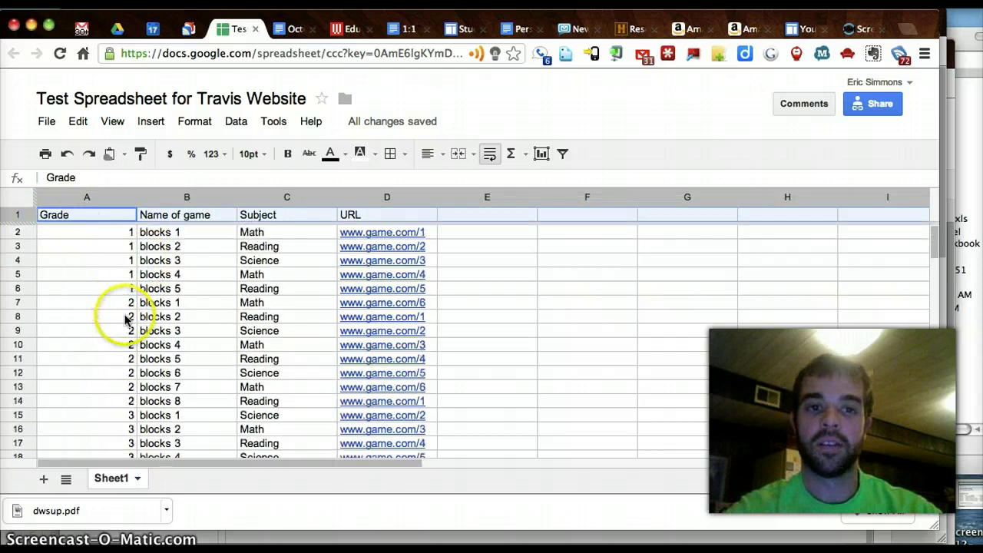
left_click(20, 231)
left_click(20, 217)
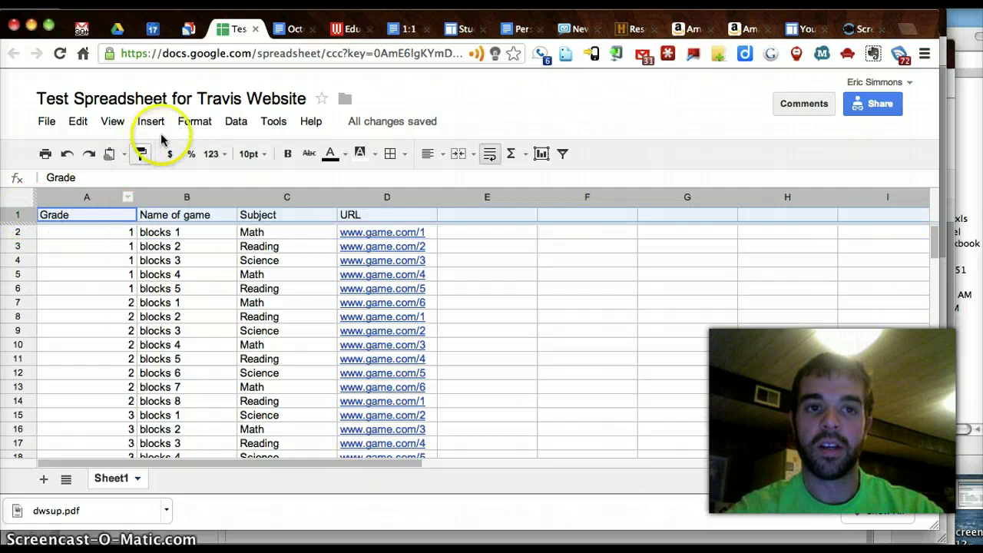
left_click(197, 123)
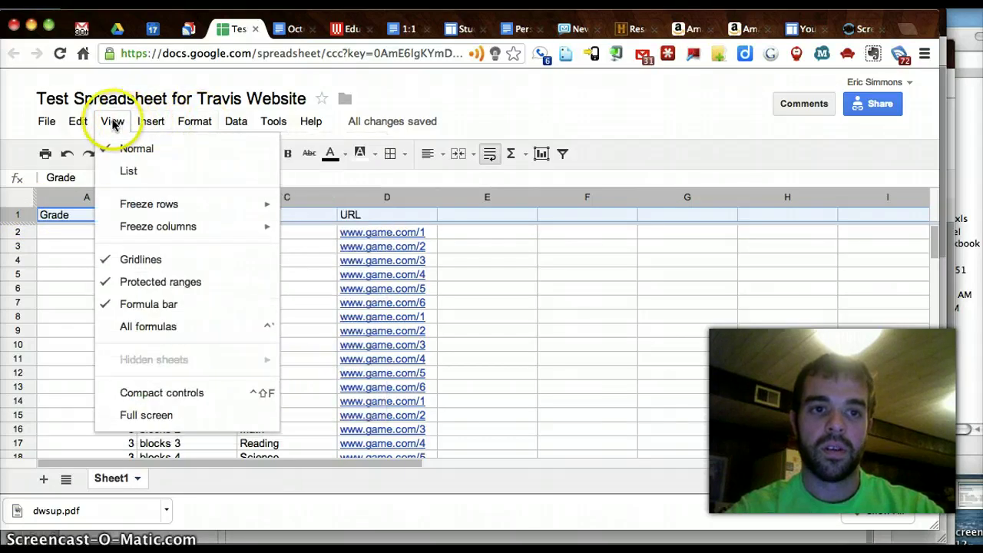
mouse_move(197, 209)
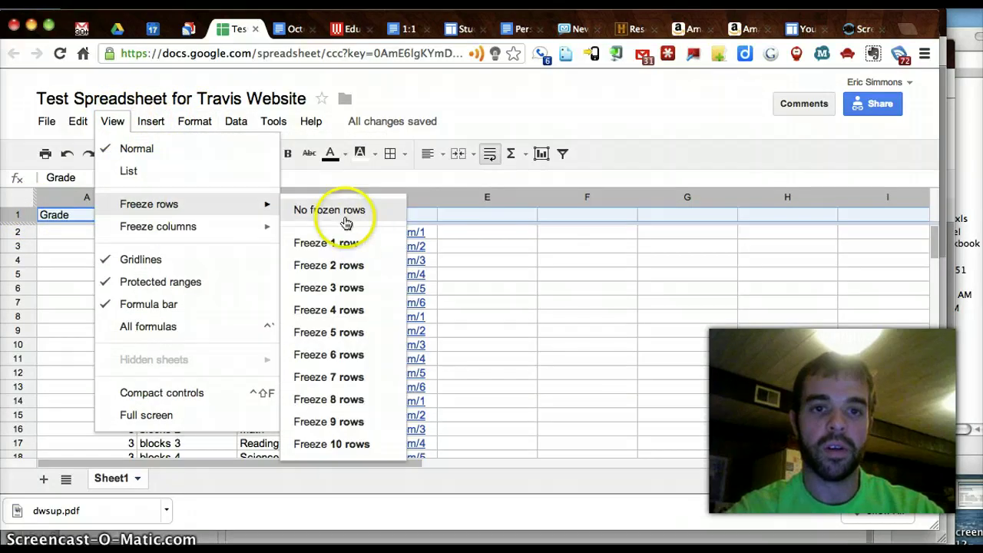
left_click(347, 243)
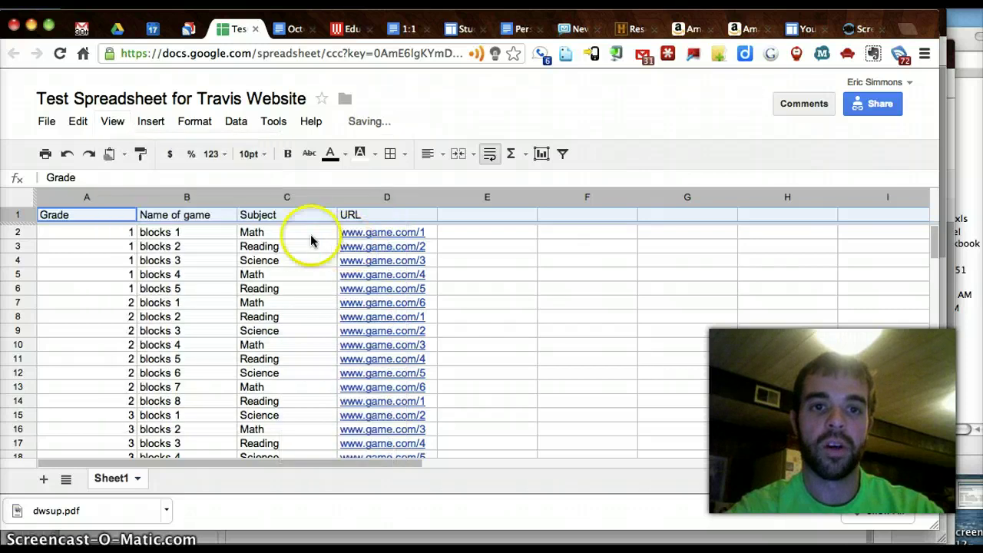
scroll(268, 302, "down", 1)
scroll(273, 304, "down", 1)
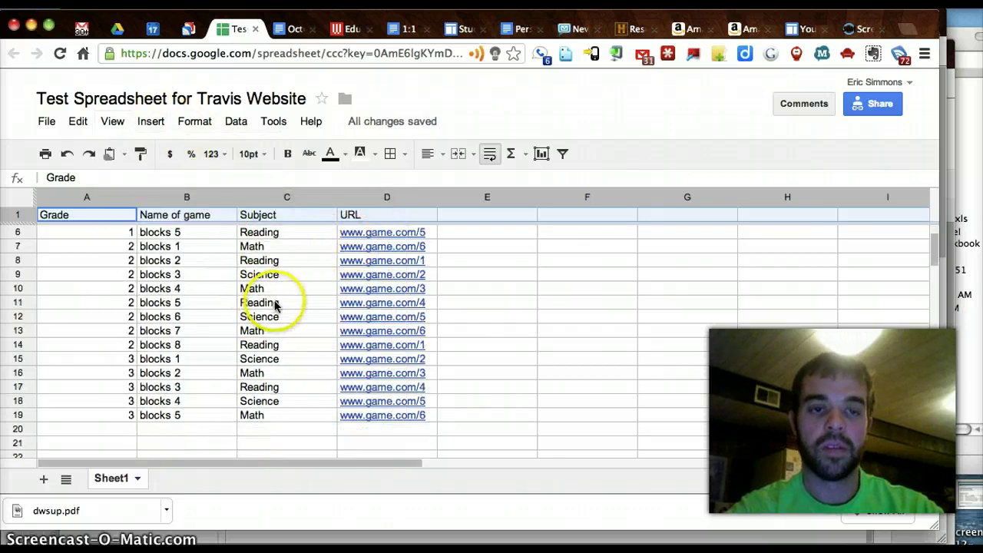
scroll(277, 305, "up", 2)
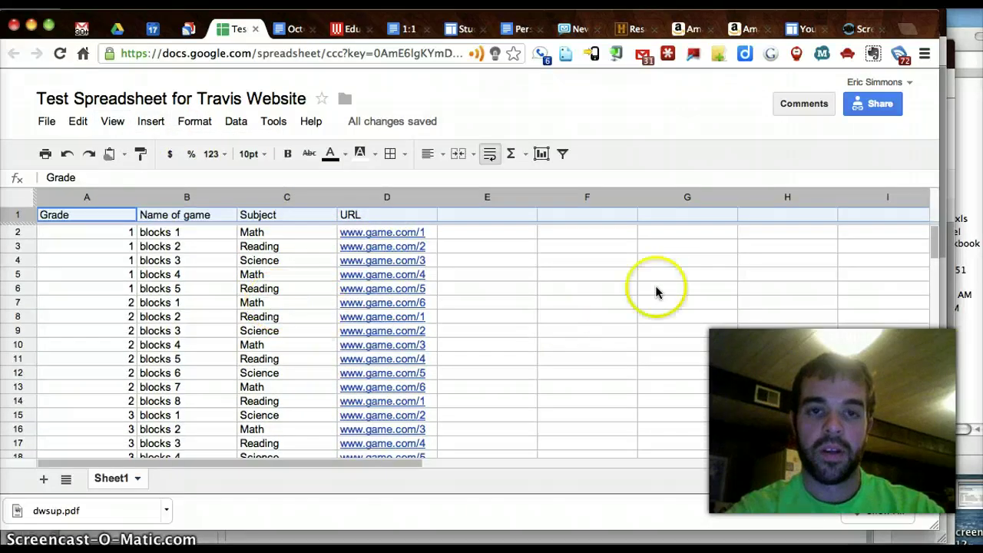
left_click(868, 104)
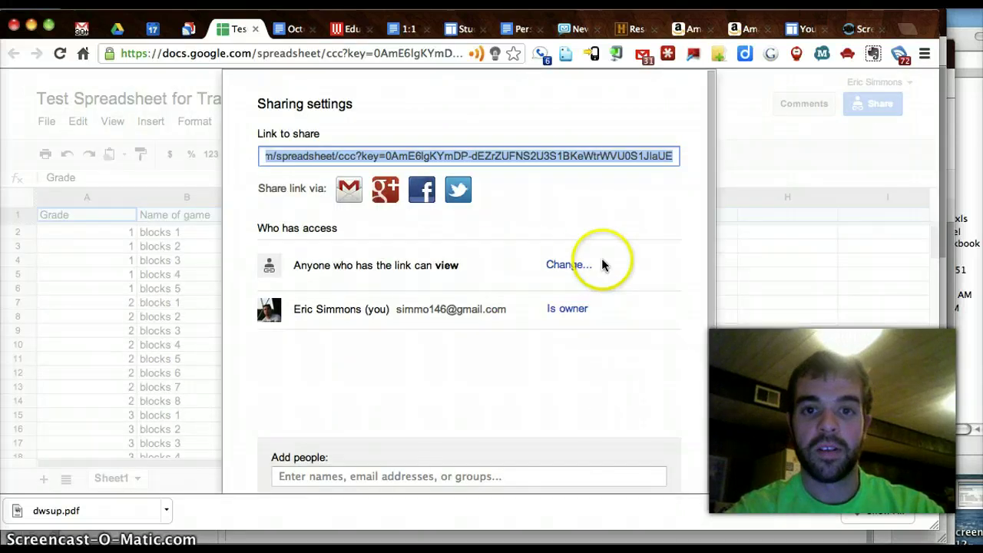
left_click(561, 269)
left_click(290, 254)
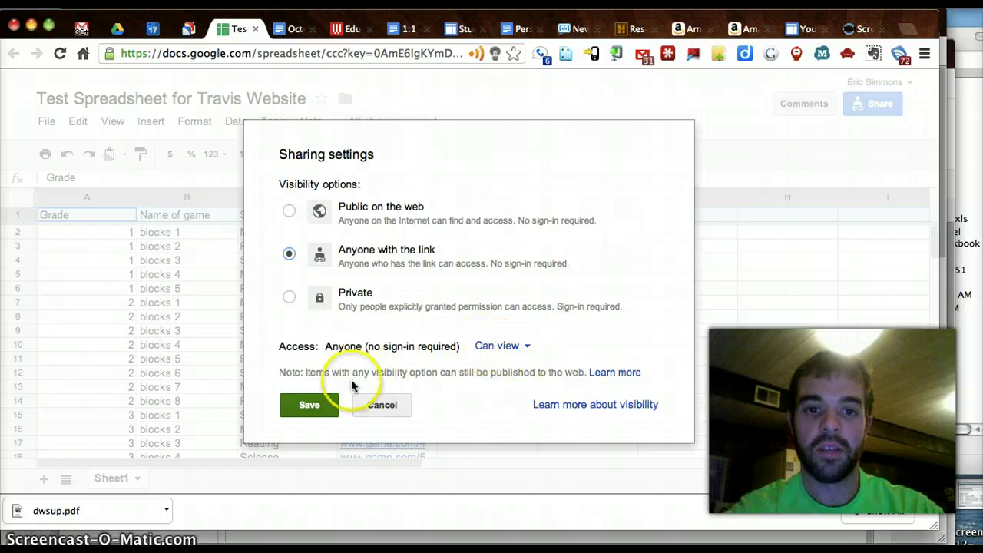
left_click(306, 411)
scroll(491, 402, "down", 2)
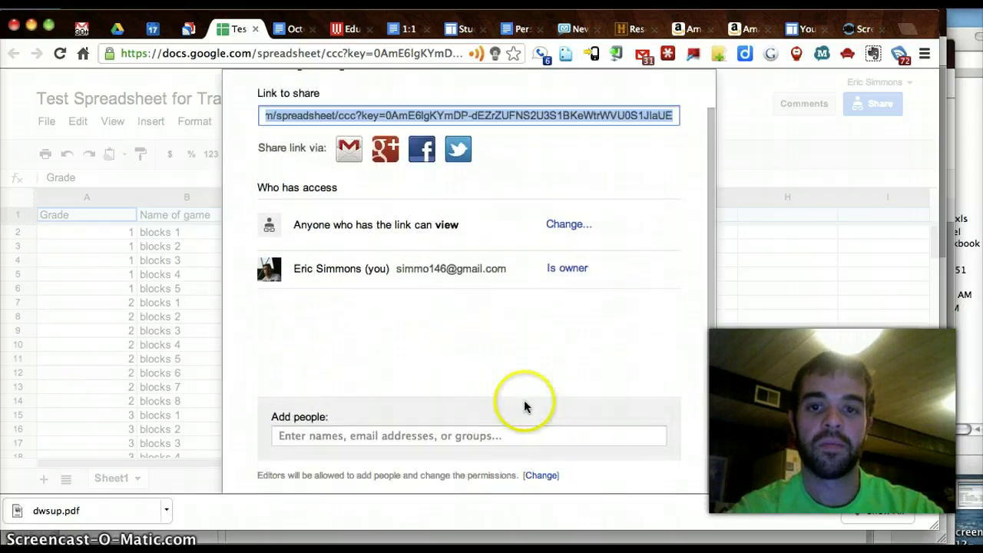
key("Escape")
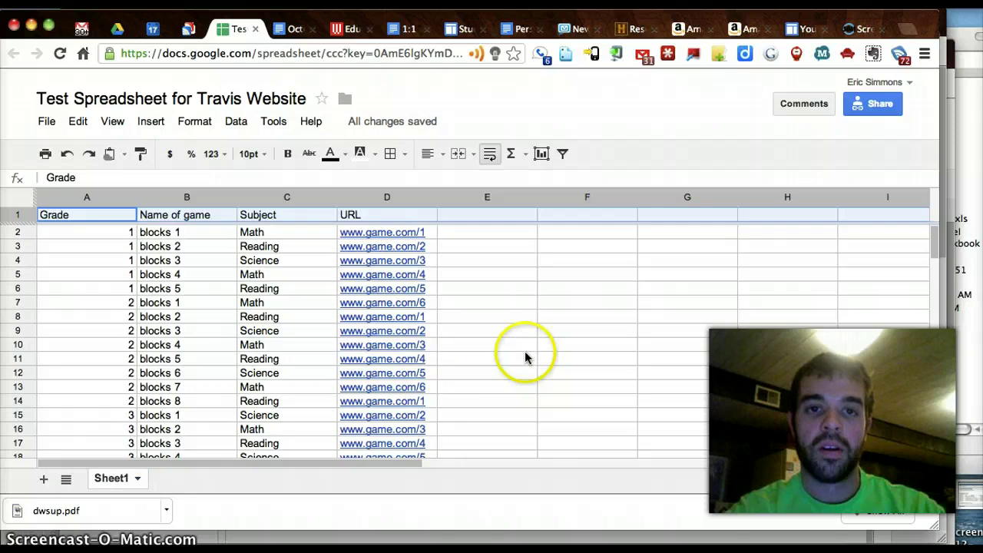
Edit the home page, delete the old spreadsheet embed, and start Insert > Spreadsheet
left_click(801, 30)
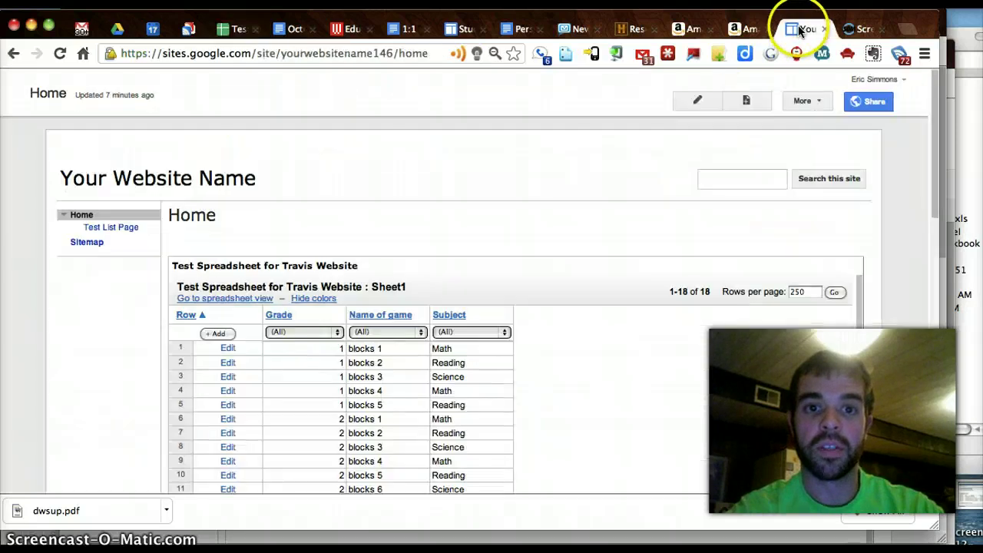
left_click(695, 105)
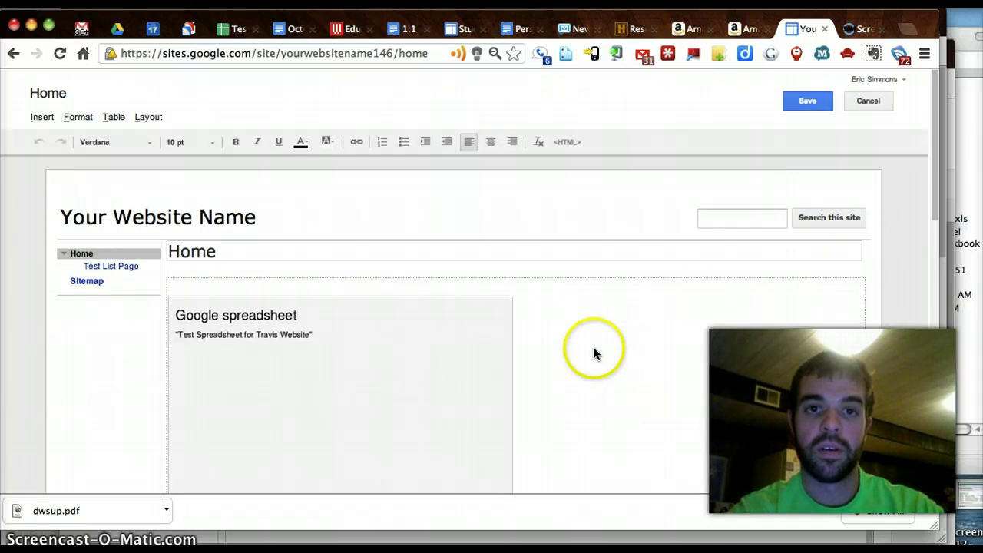
left_click(407, 358)
left_click(344, 276)
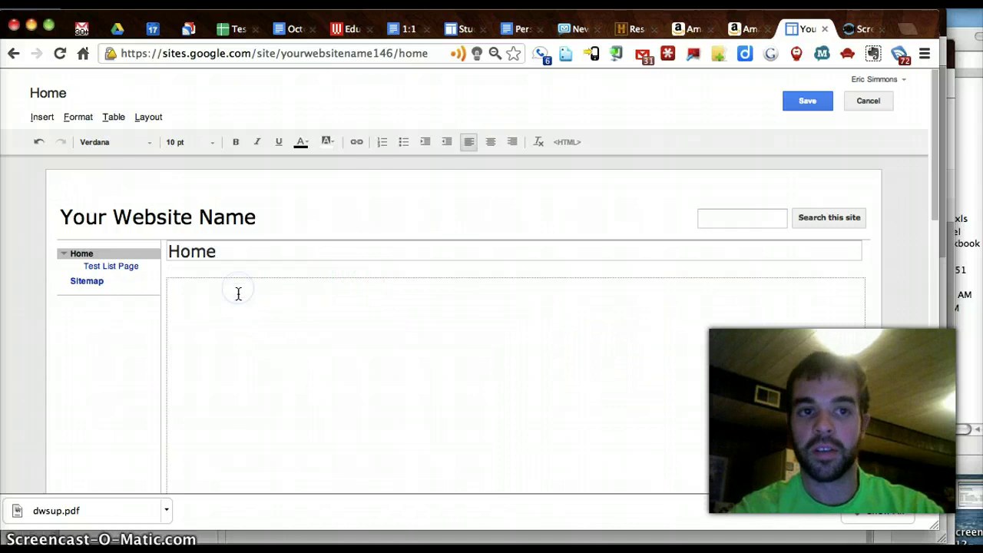
left_click(42, 117)
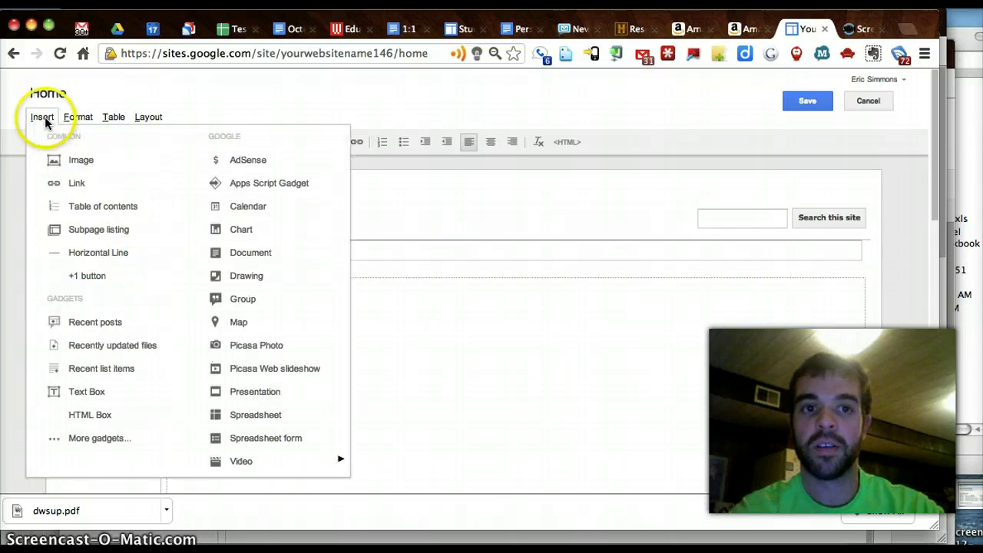
left_click(272, 418)
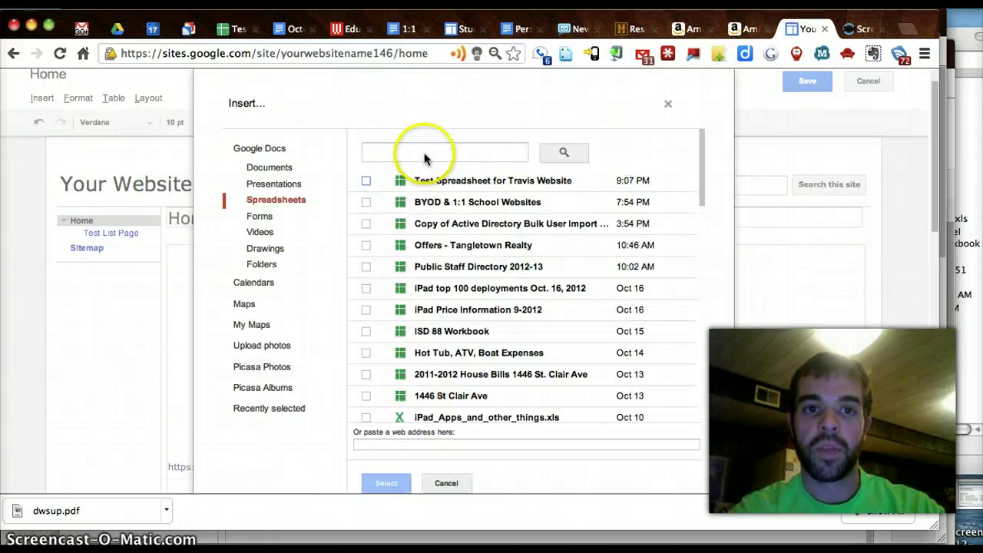
Choose 'Test Spreadsheet for Travis Website' from the spreadsheets list and confirm it
left_click(404, 154)
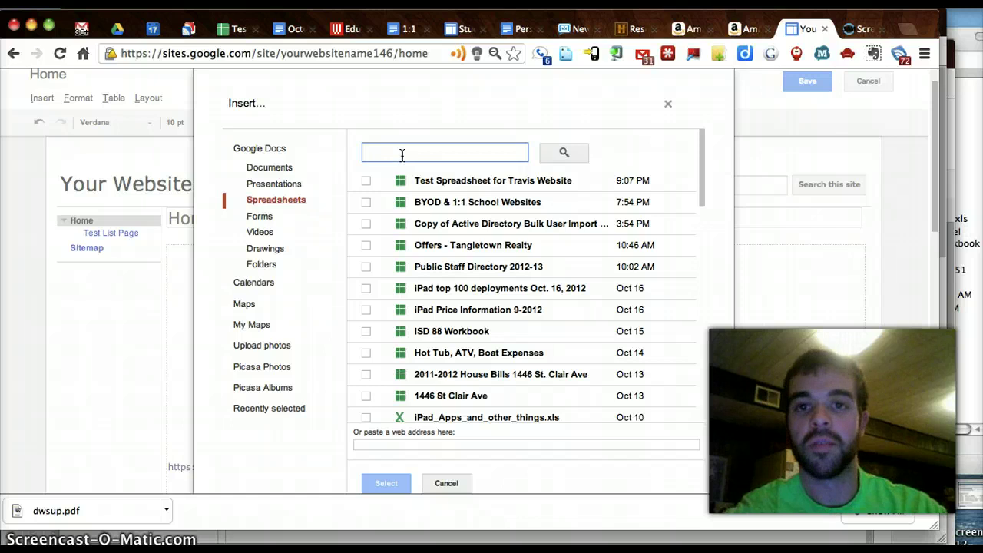
left_click(367, 184)
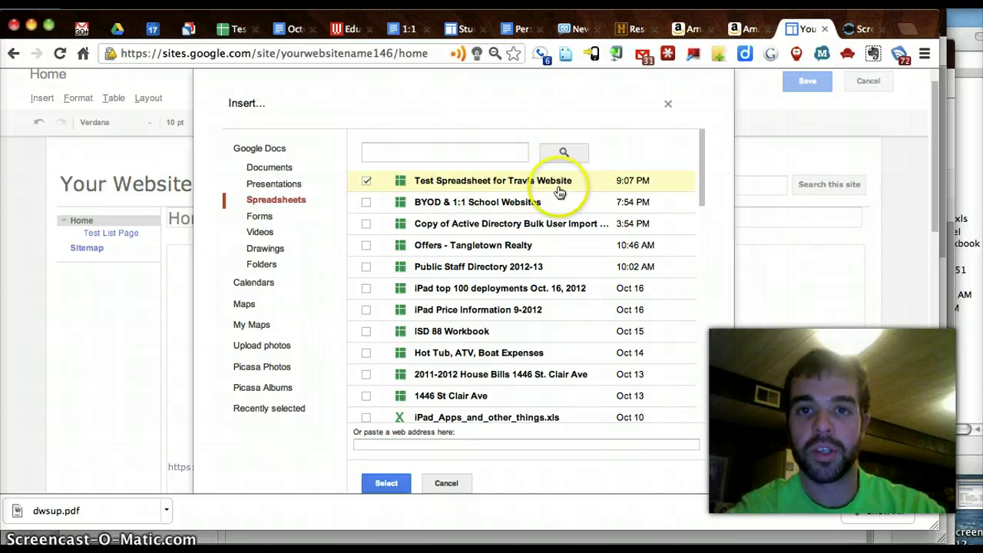
left_click(388, 483)
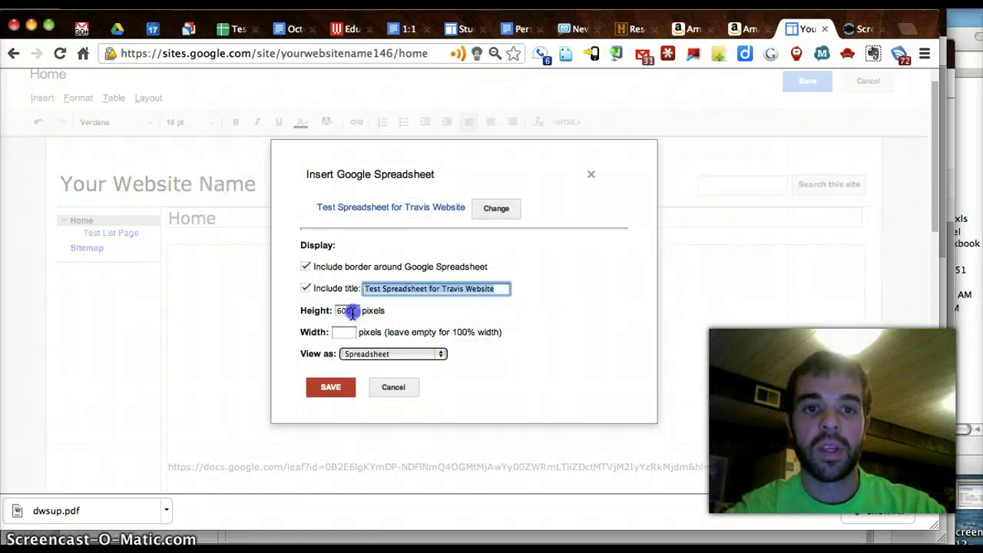
Keep the title, height 600 and empty width, set View as List, and save
left_click(401, 285)
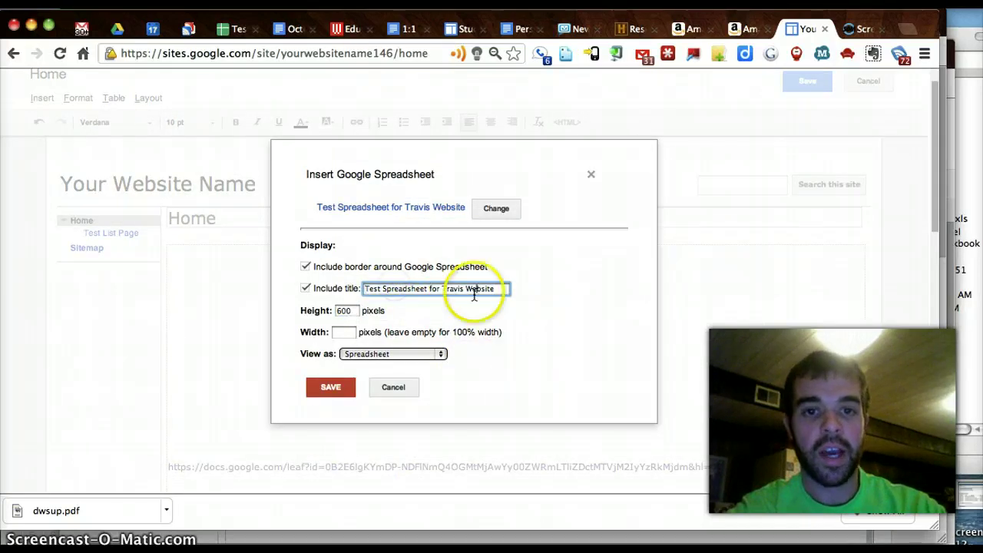
double_click(345, 310)
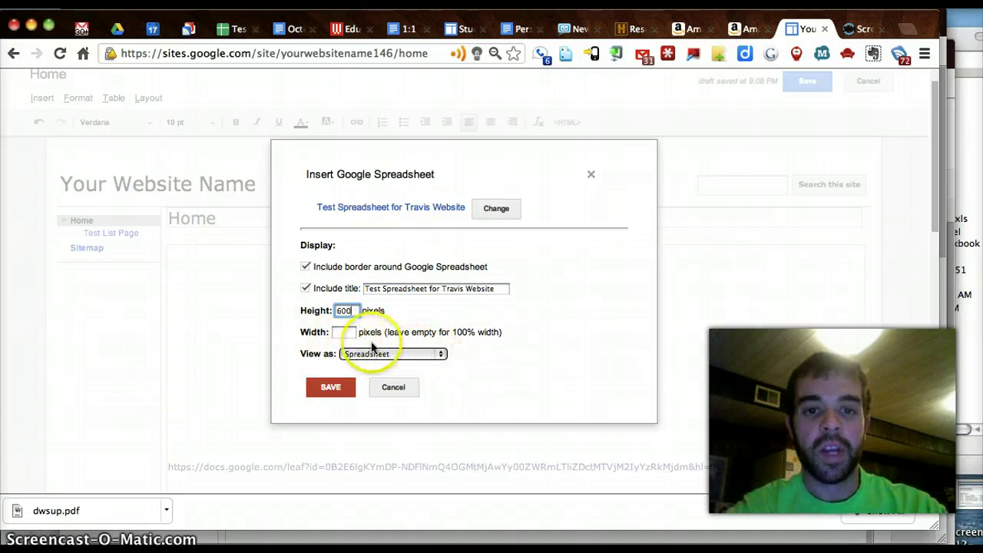
left_click(349, 332)
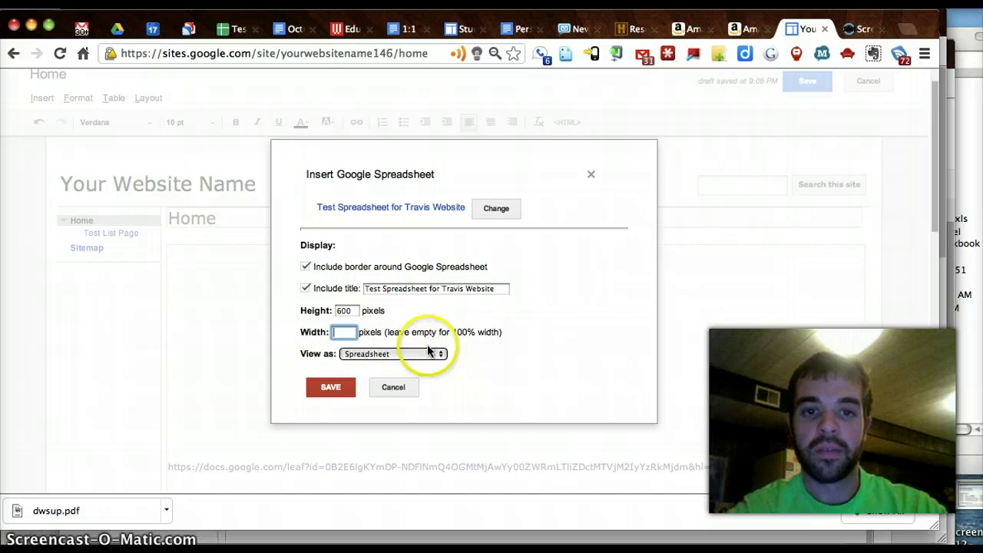
left_click(436, 354)
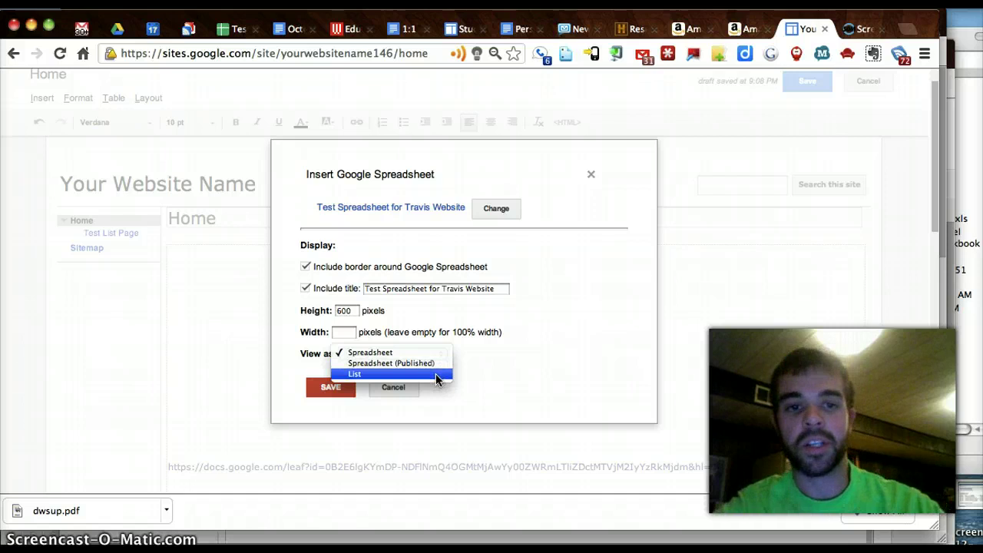
key("Escape")
left_click(330, 387)
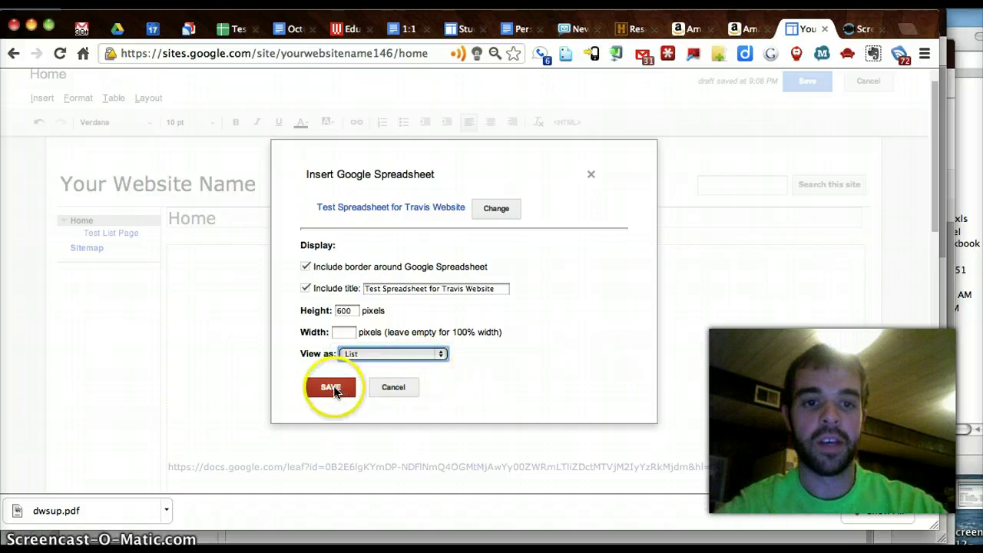
left_click(371, 353)
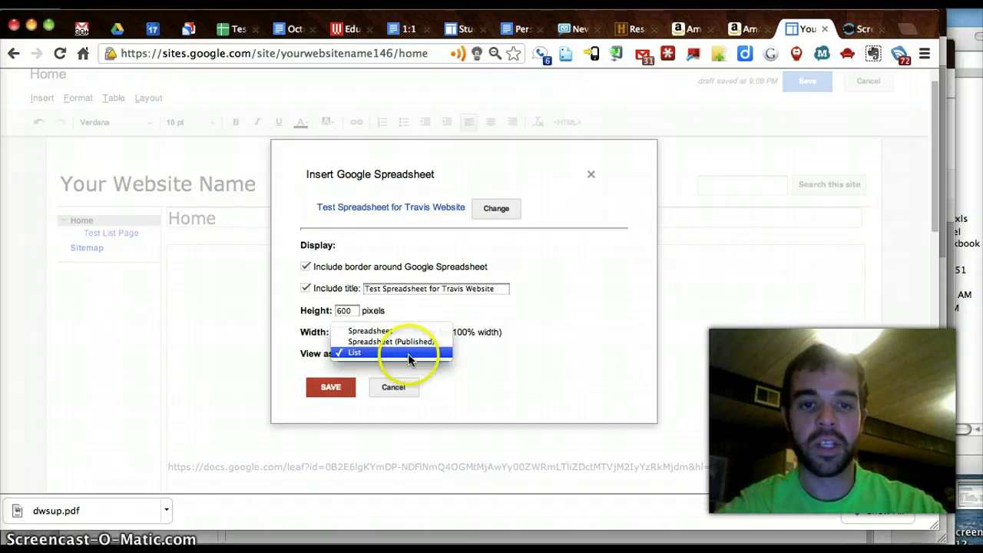
left_click(333, 388)
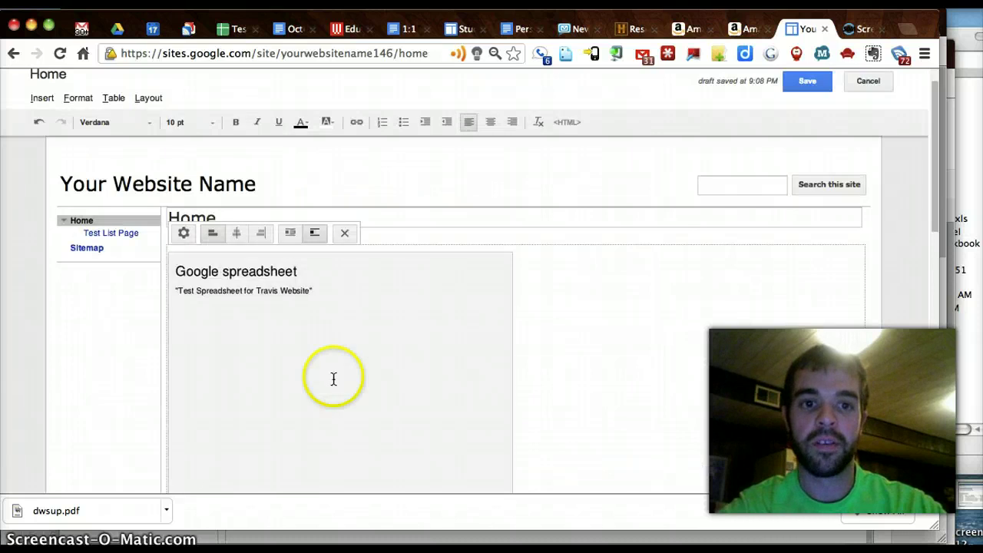
Align the spreadsheet gadget to the centre and save the Home page
left_click(331, 307)
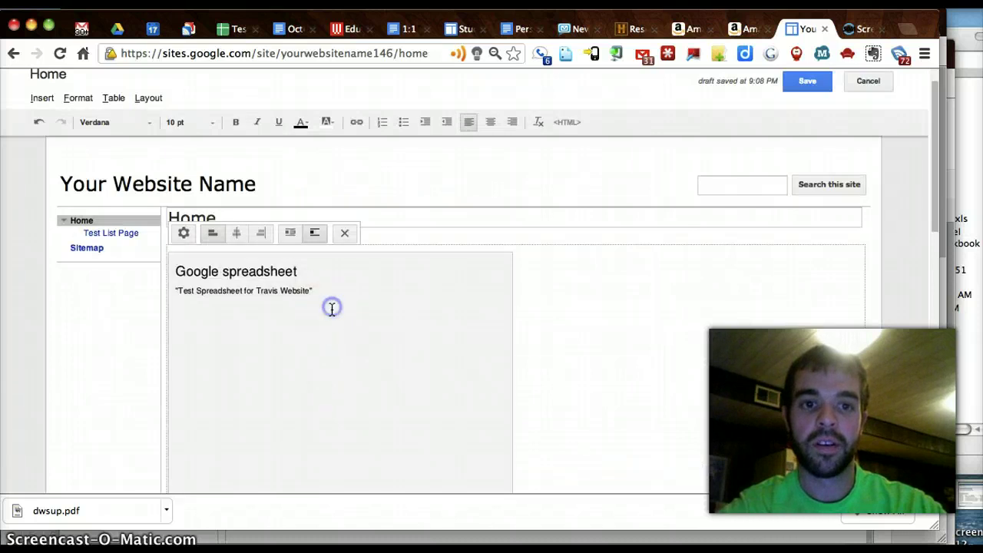
left_click(237, 235)
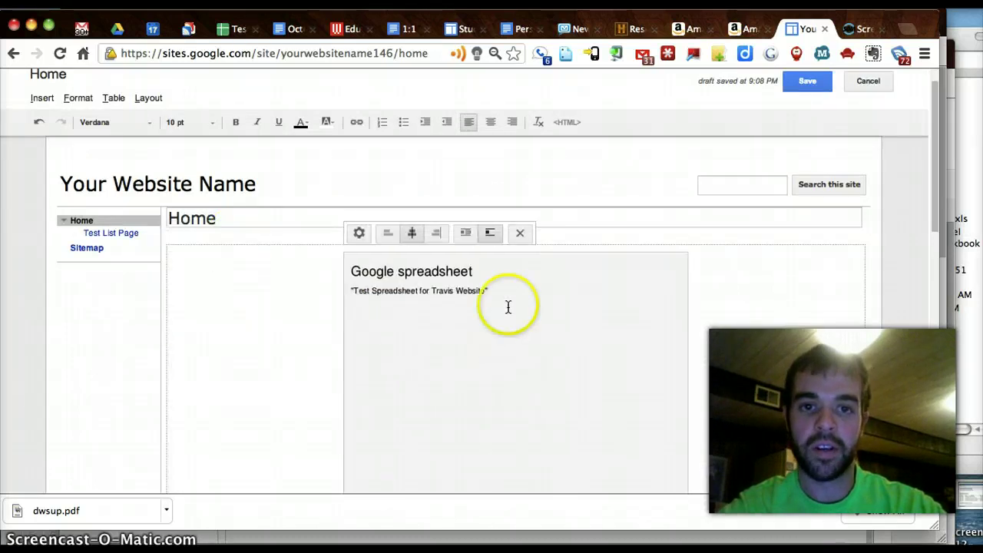
left_click(815, 84)
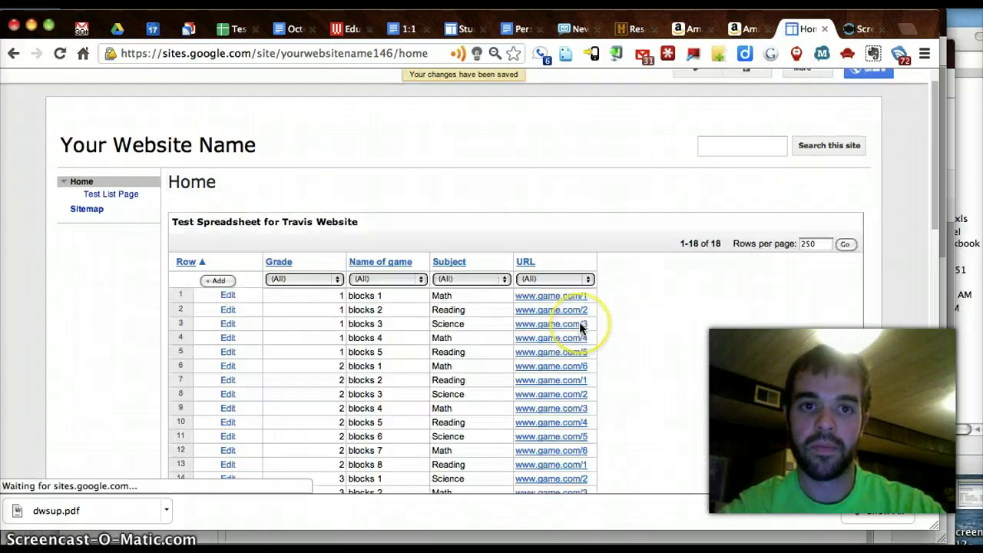
Set the embedded list's Grade filter to 2
scroll(567, 341, "down", 1)
scroll(510, 352, "up", 2)
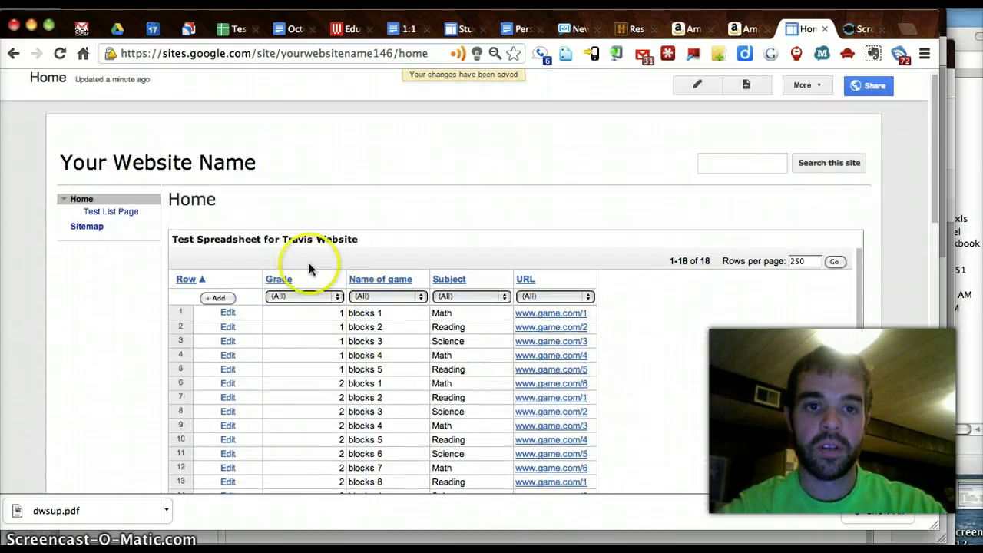
left_click(322, 296)
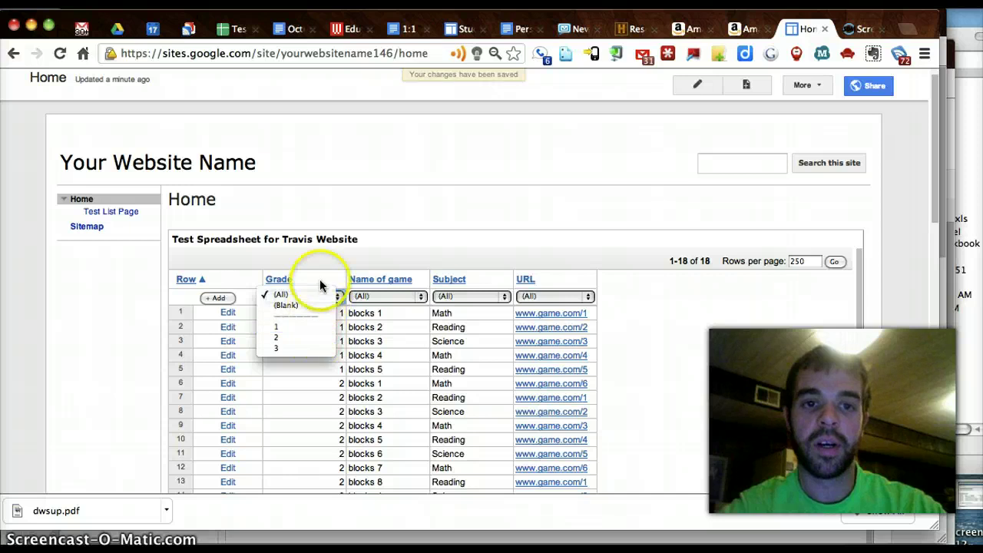
left_click(403, 297)
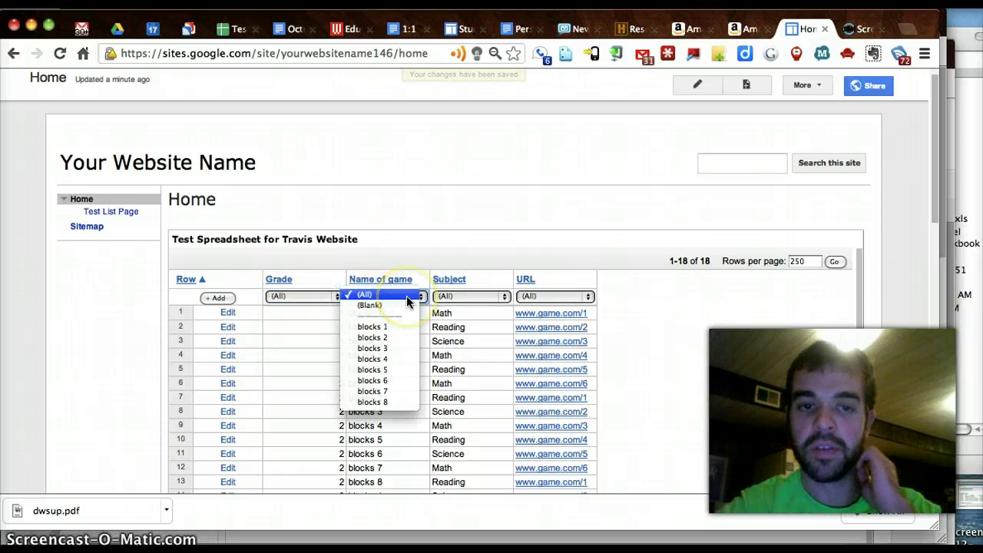
left_click(458, 296)
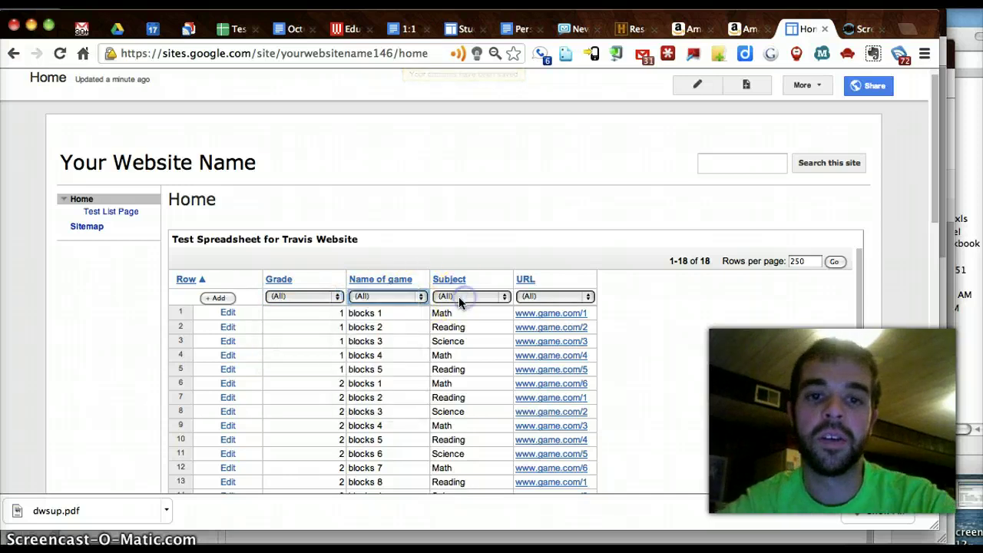
left_click(313, 299)
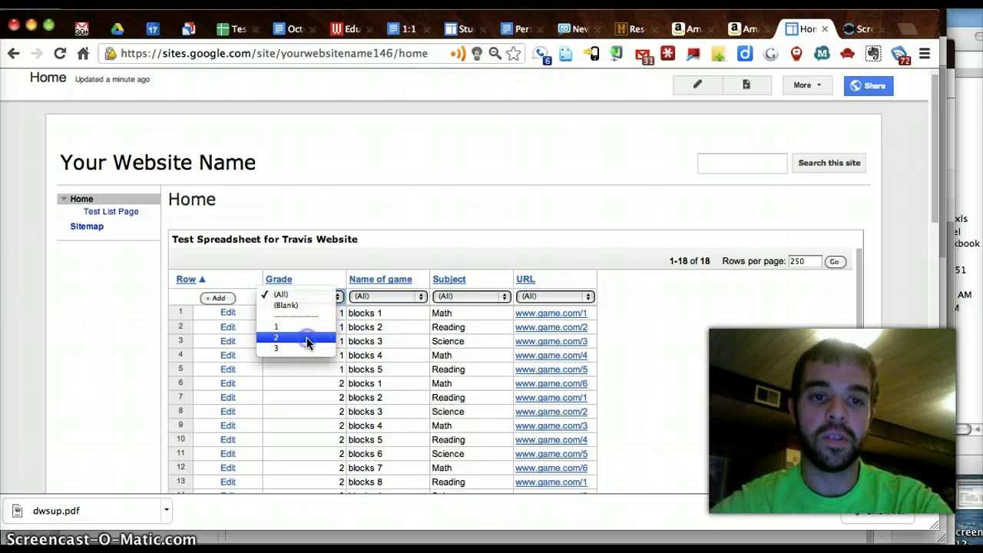
left_click(307, 337)
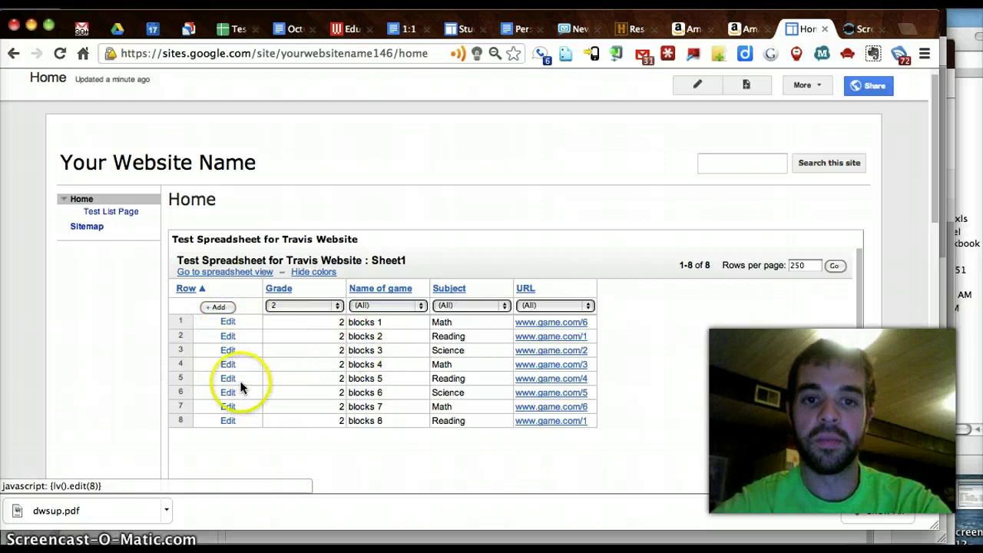
Resubmit row 2 through Edit and Submit, then switch to the source spreadsheet
left_click(228, 336)
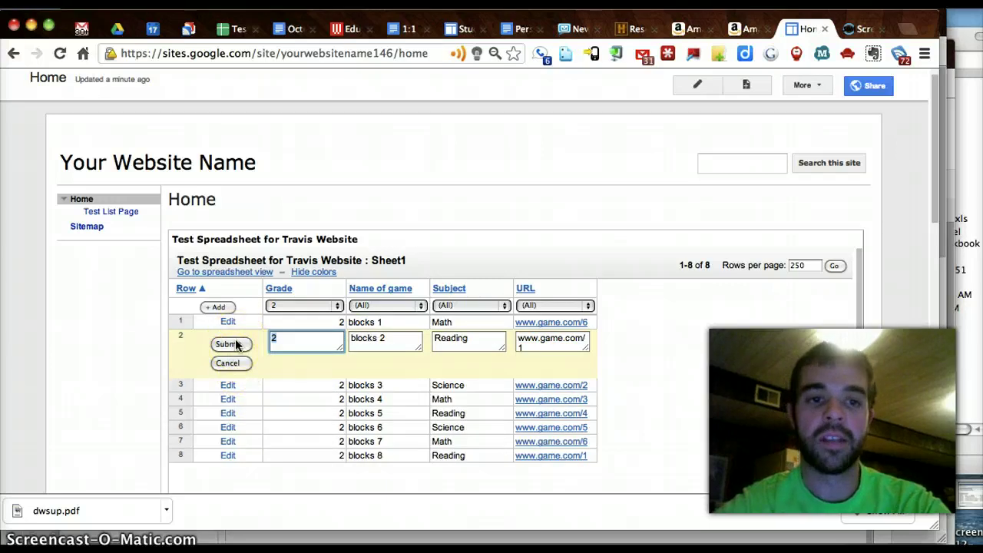
left_click(239, 345)
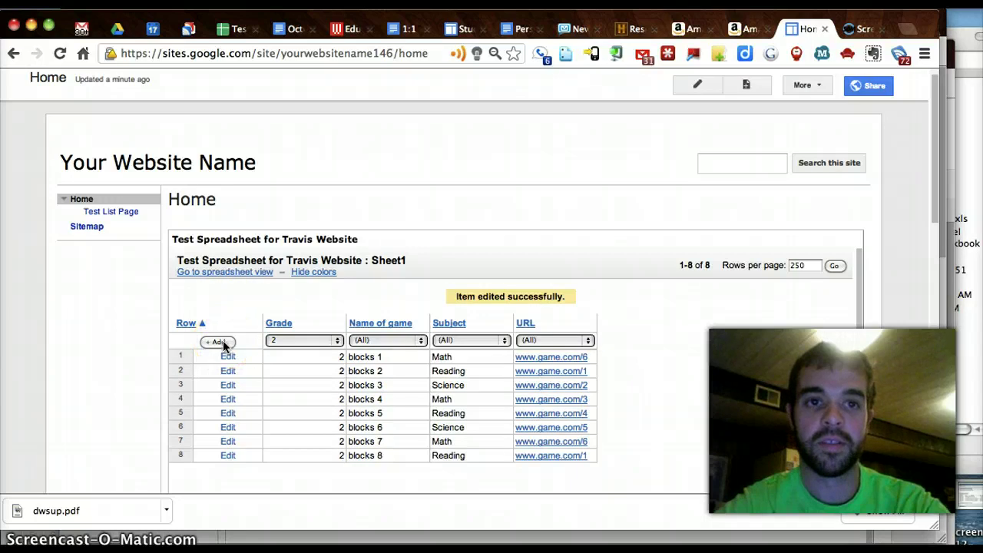
left_click(238, 32)
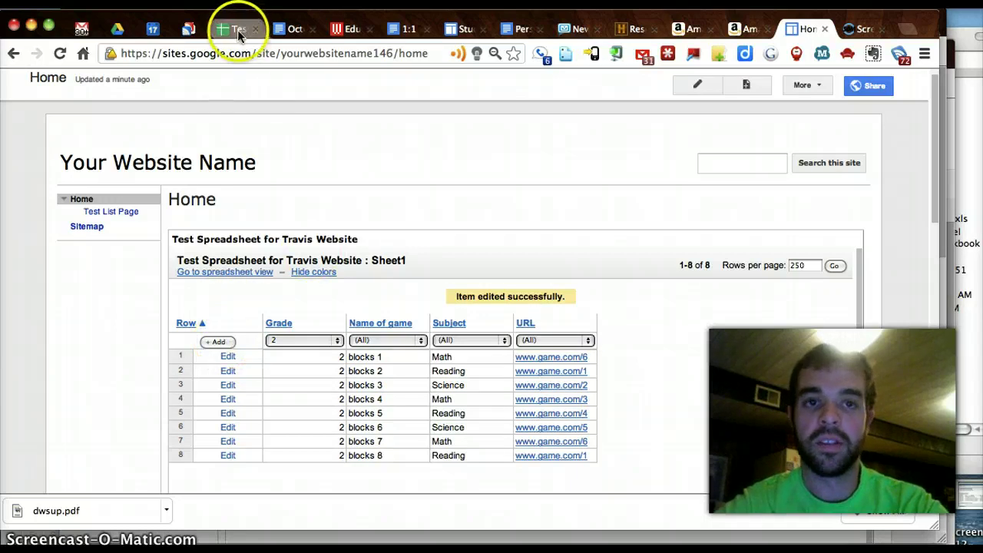
left_click(238, 30)
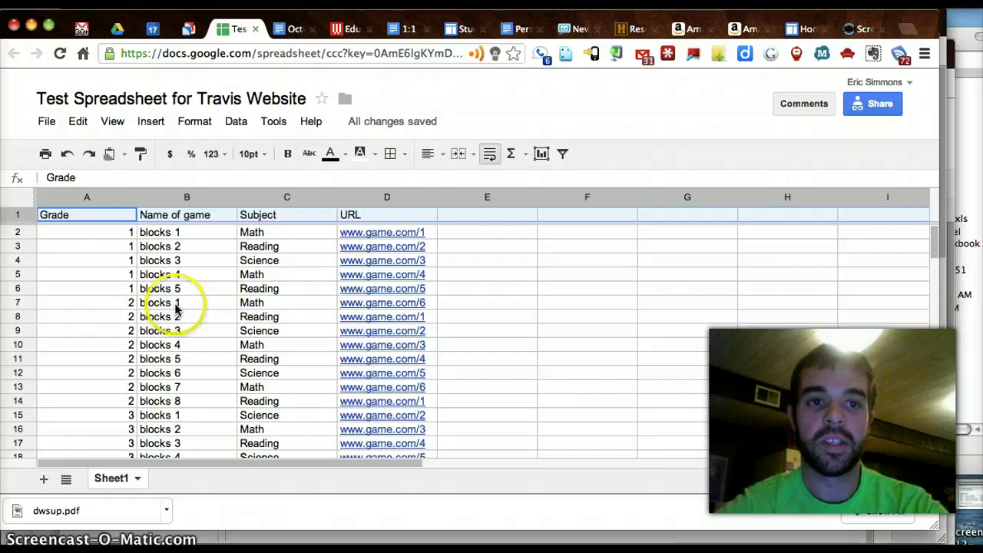
left_click(860, 29)
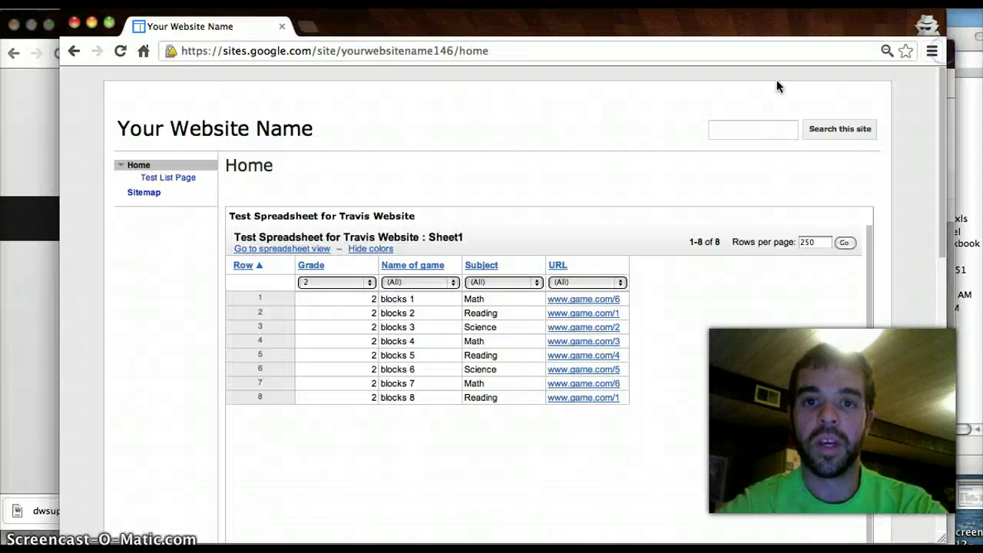
Reload the published Home page and set its Grade filter to 3, briefly trying 2 in between
left_click(209, 48)
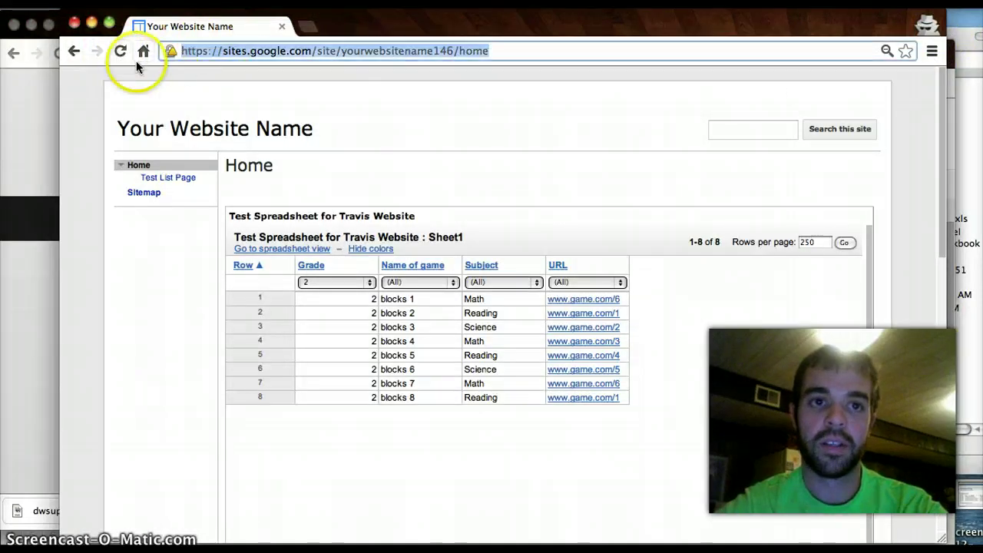
left_click(120, 51)
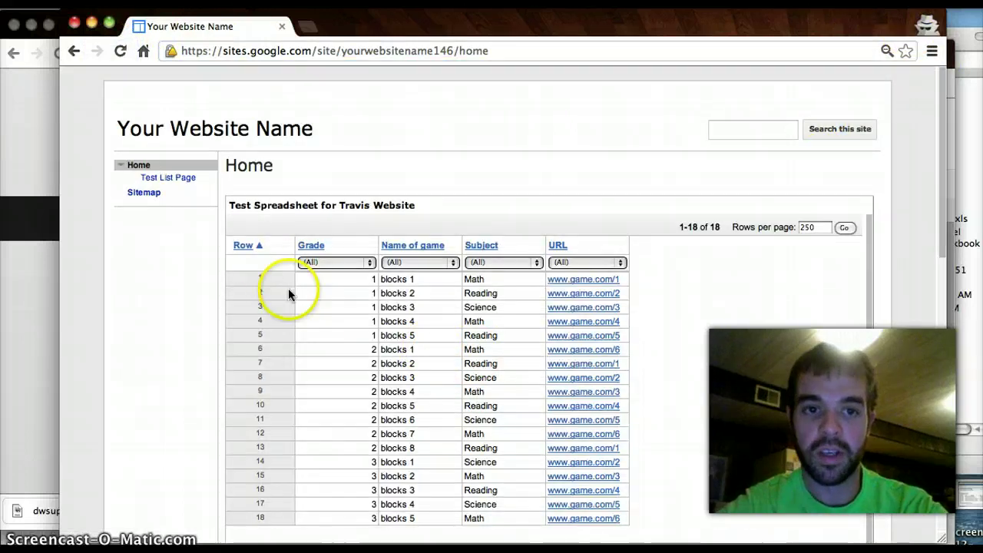
left_click(362, 262)
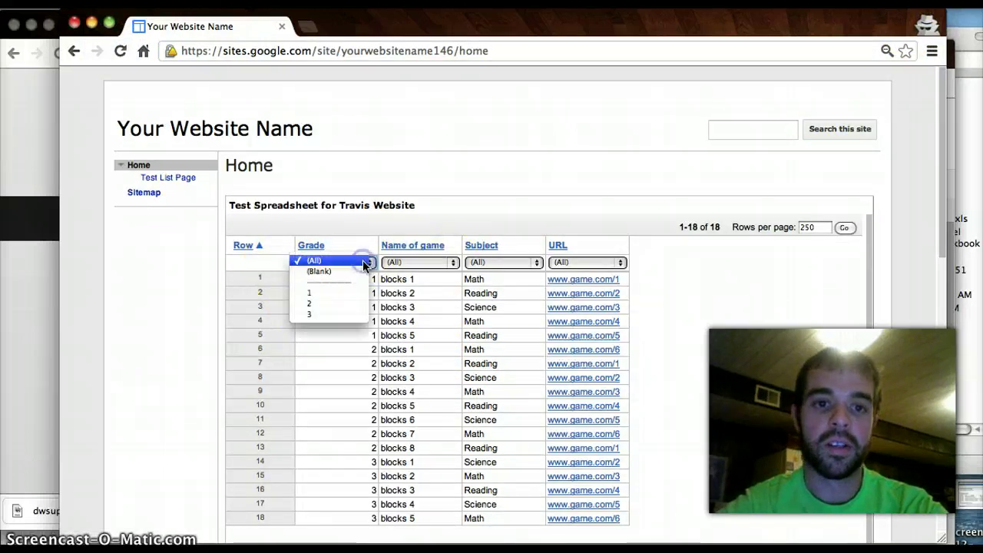
left_click(346, 315)
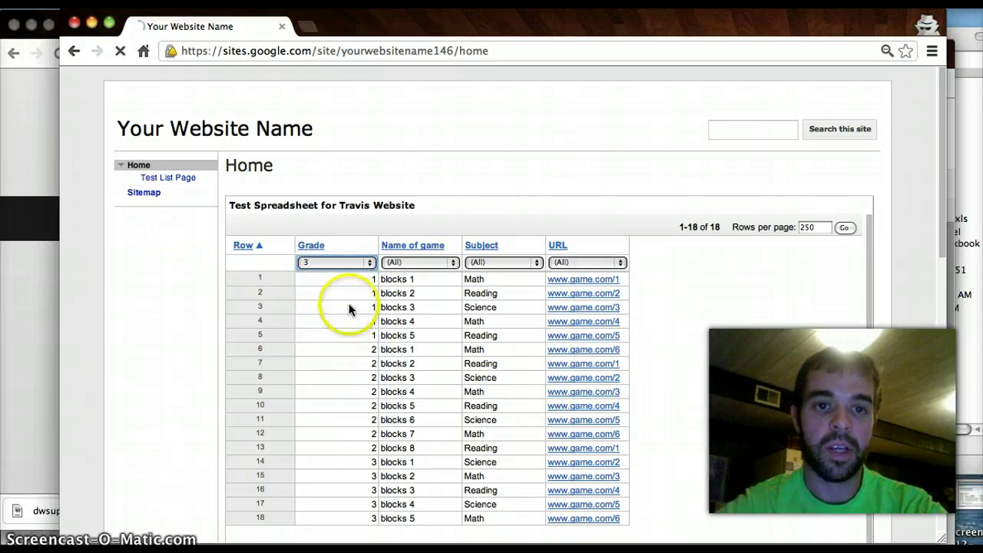
left_click(368, 272)
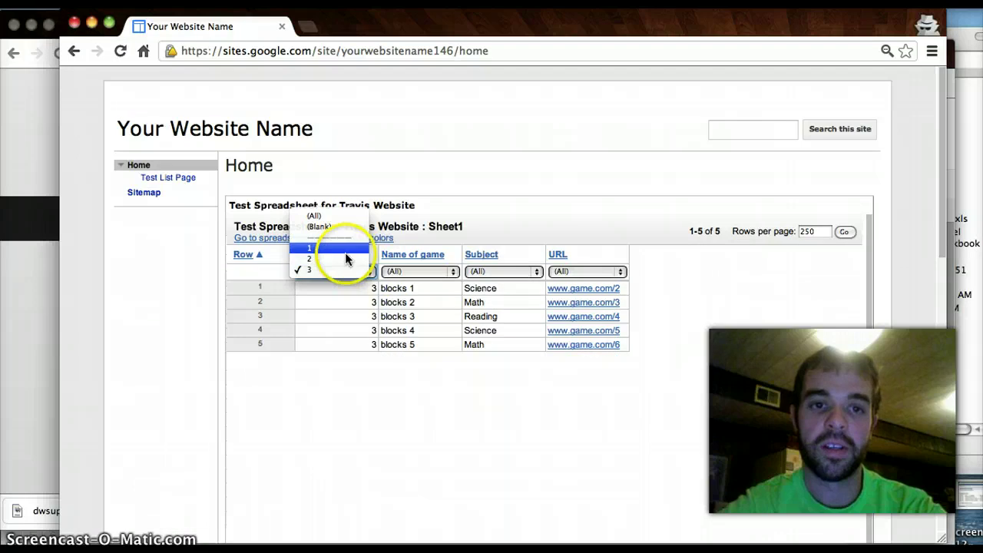
left_click(341, 258)
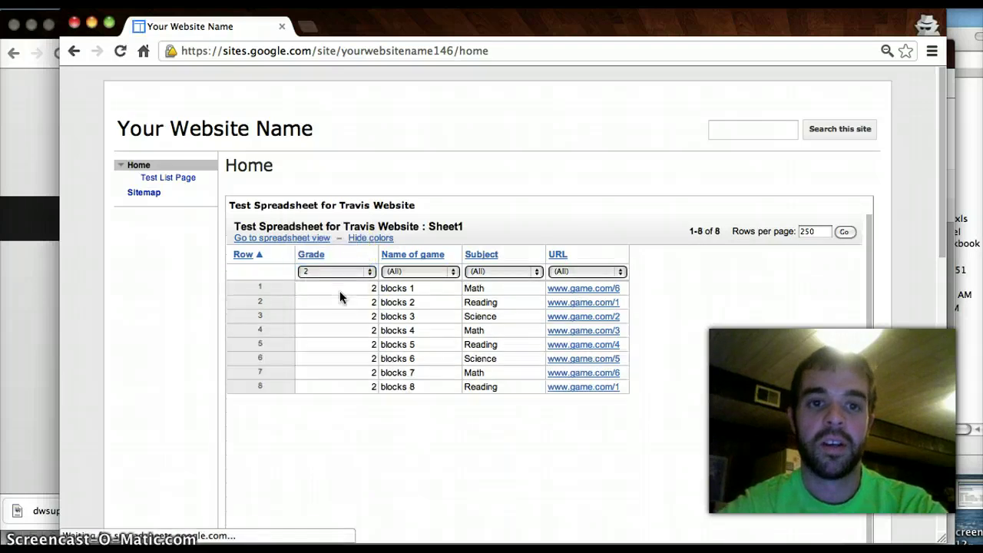
left_click(342, 271)
left_click(346, 279)
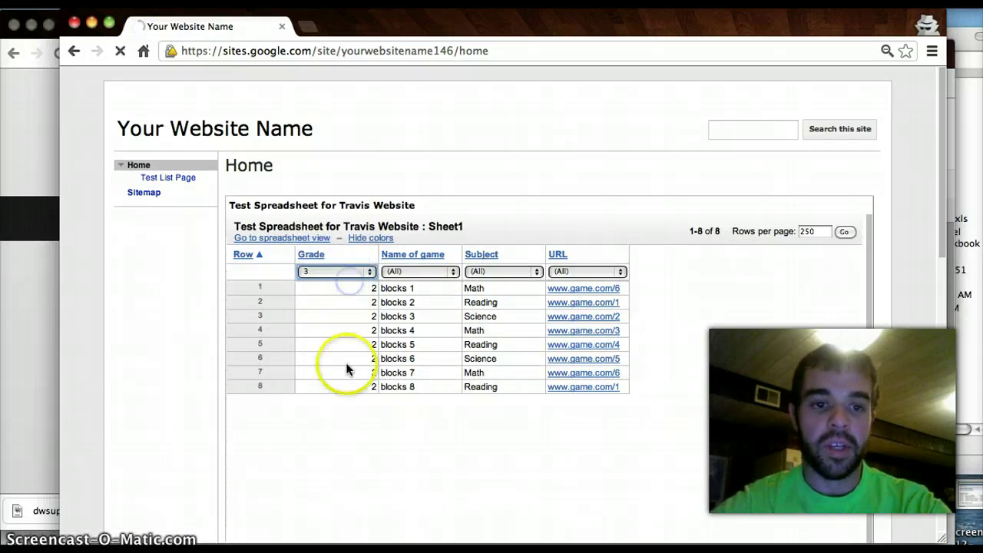